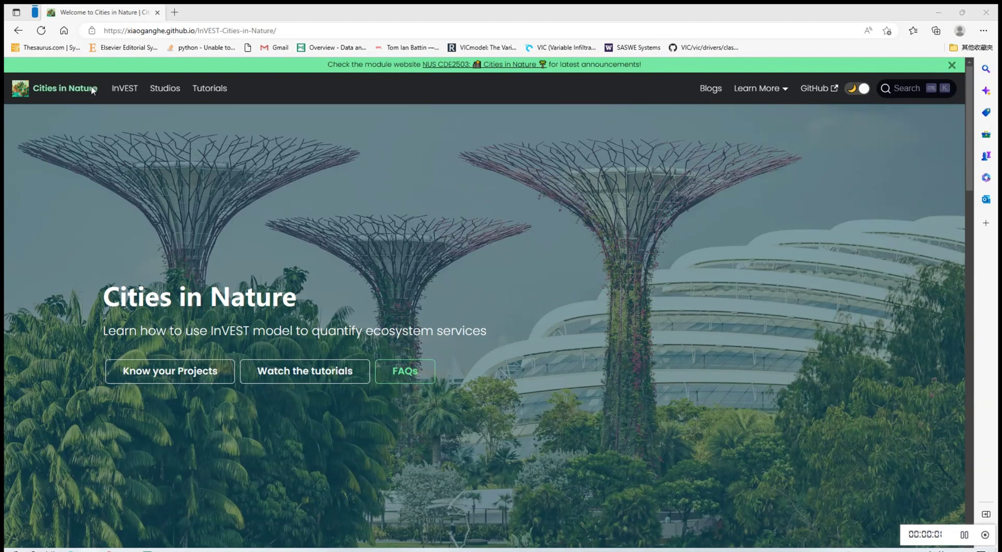
- Go to InVEST, then Flood Risk Mitigation, then its Data Requirement page on Cities in Nature
click(124, 90)
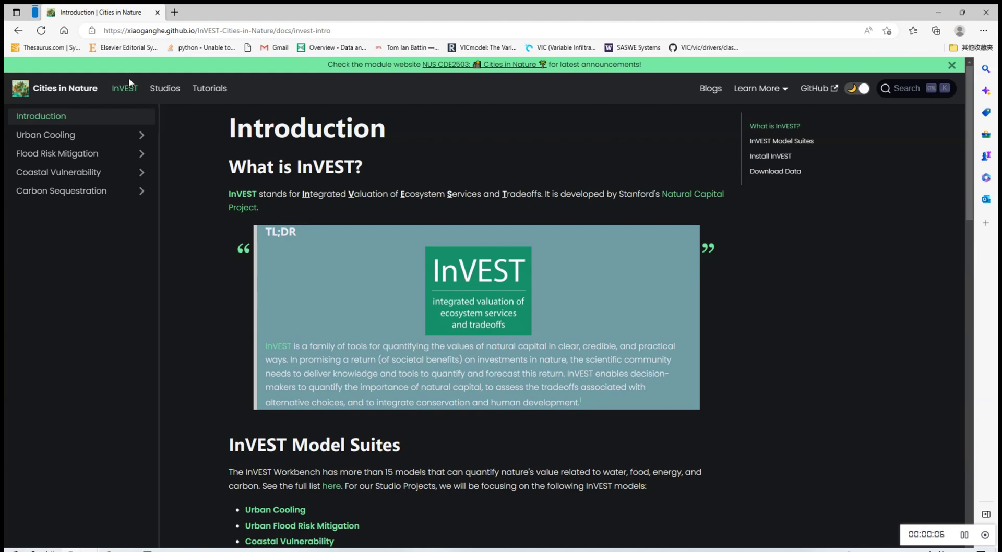
click(69, 154)
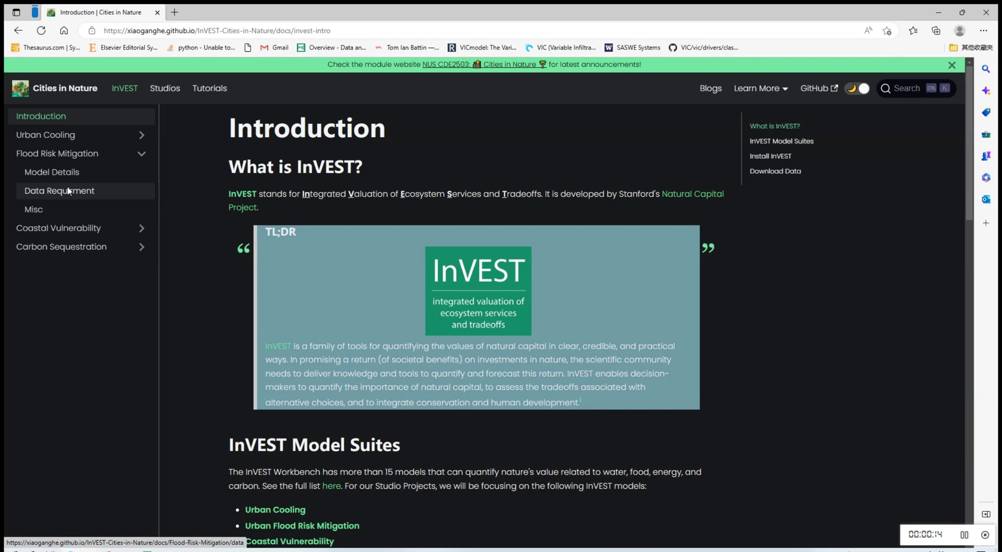
click(69, 191)
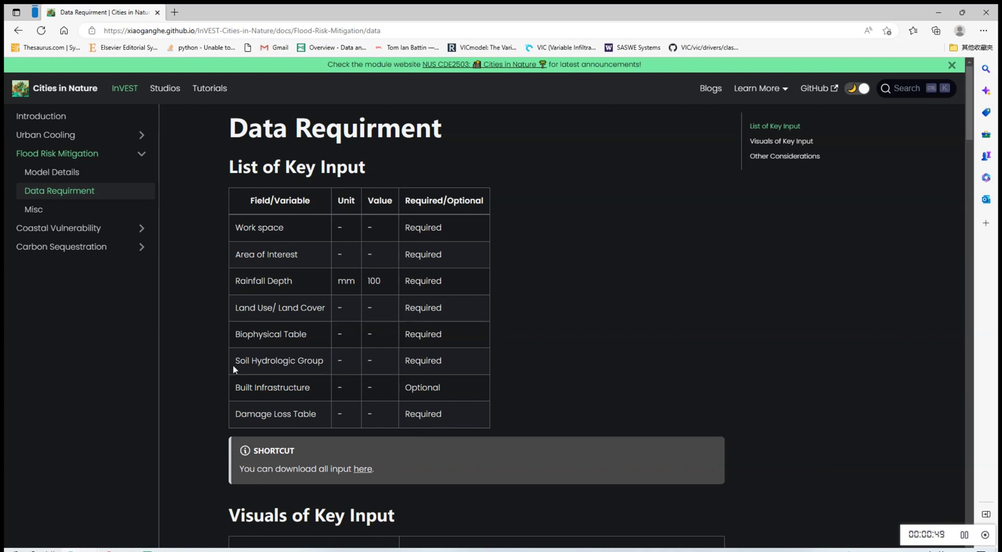
- Follow the Shortcut box's 'here' link to the invest-model-input-files S3 bucket listing
click(364, 469)
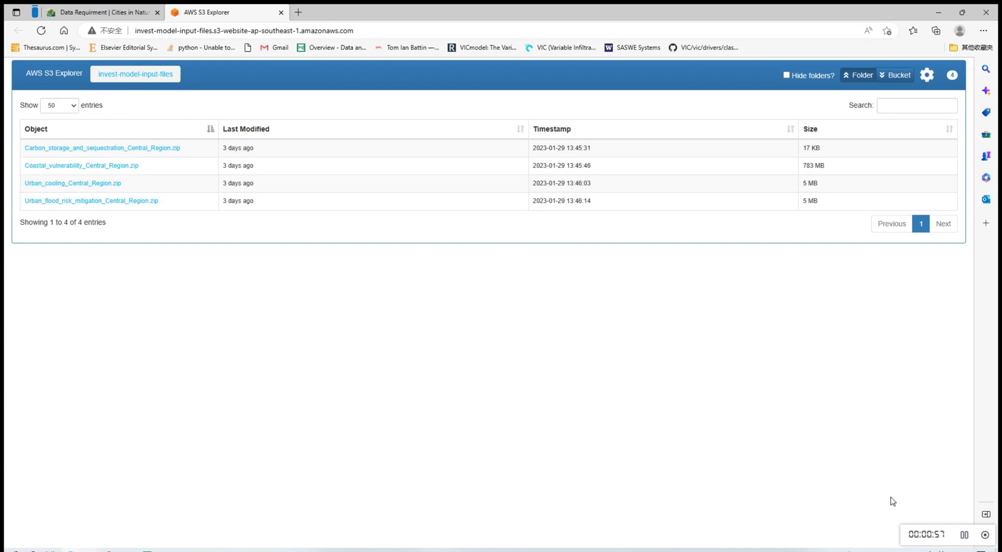
- Open the Urban_flood_risk_mitigation_CR data folder in File Explorer
click(965, 536)
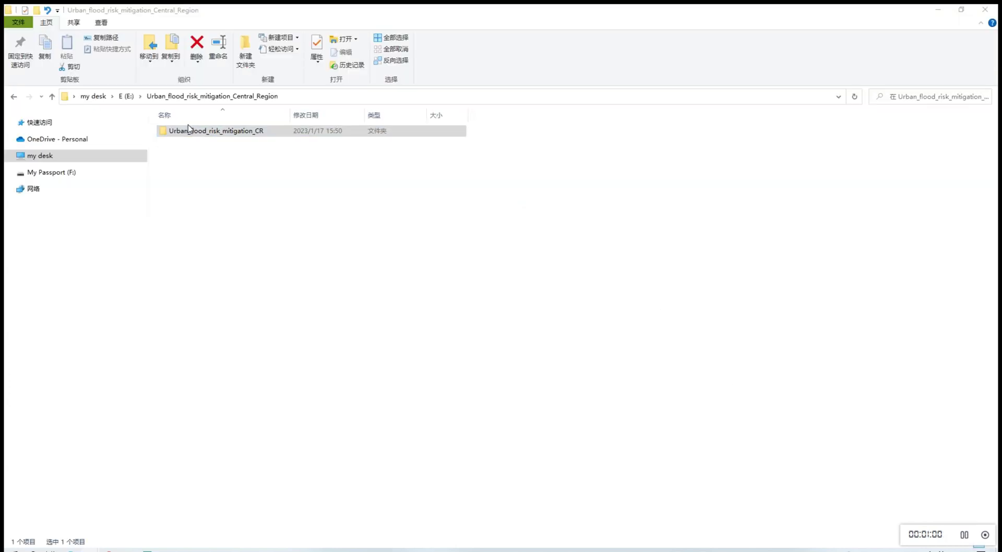
double_click(173, 131)
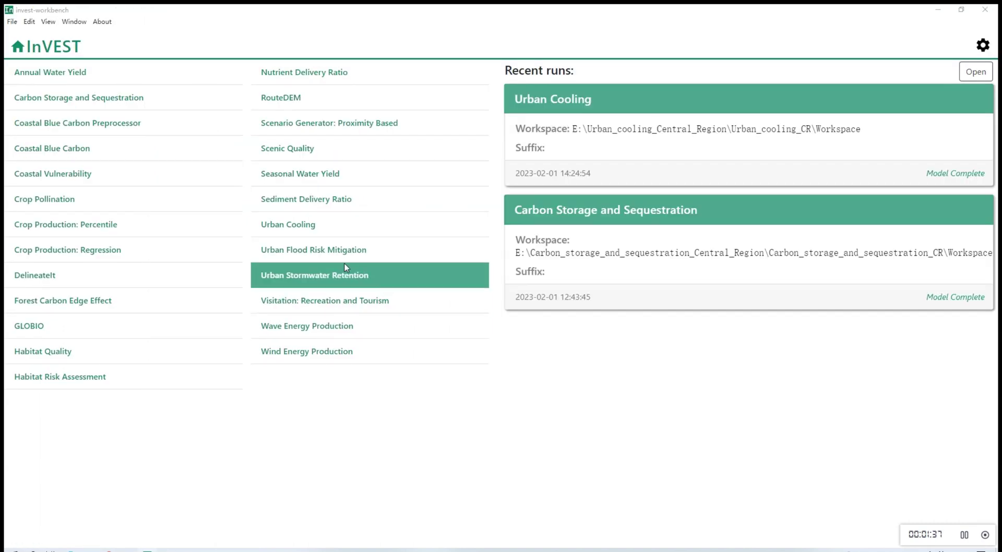
- Open Urban Flood Risk Mitigation with workspace Urban_flood_risk_mitigation_CR\Workspace
click(339, 251)
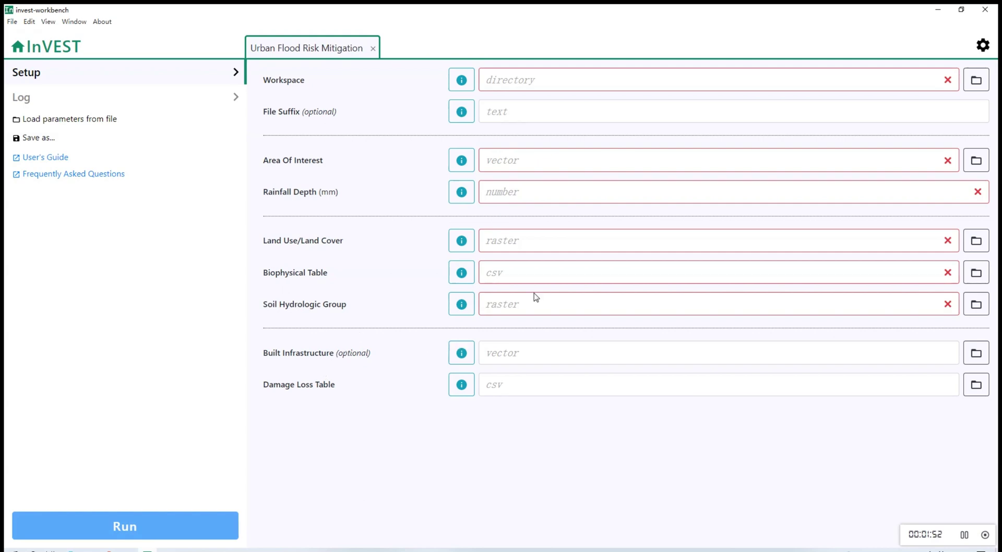
click(974, 92)
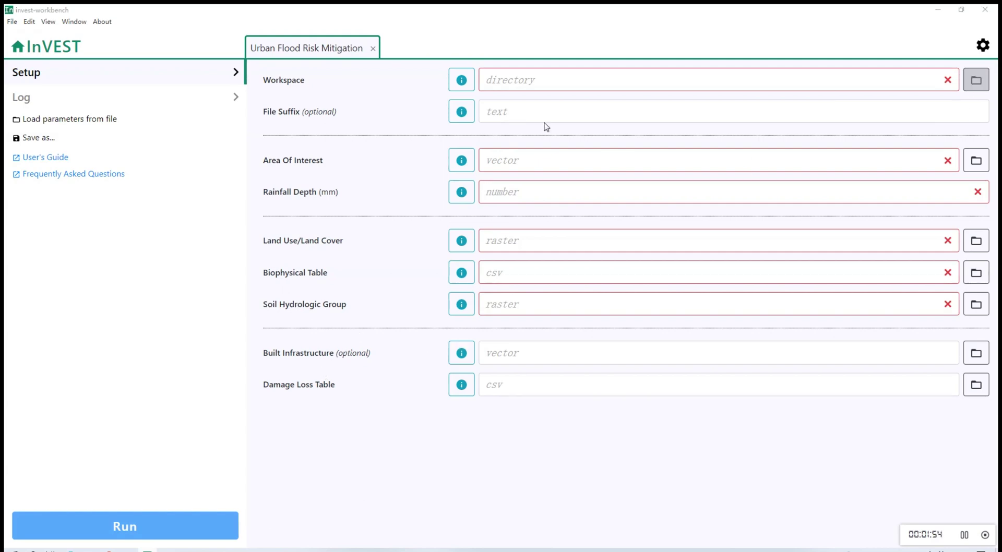
click(418, 118)
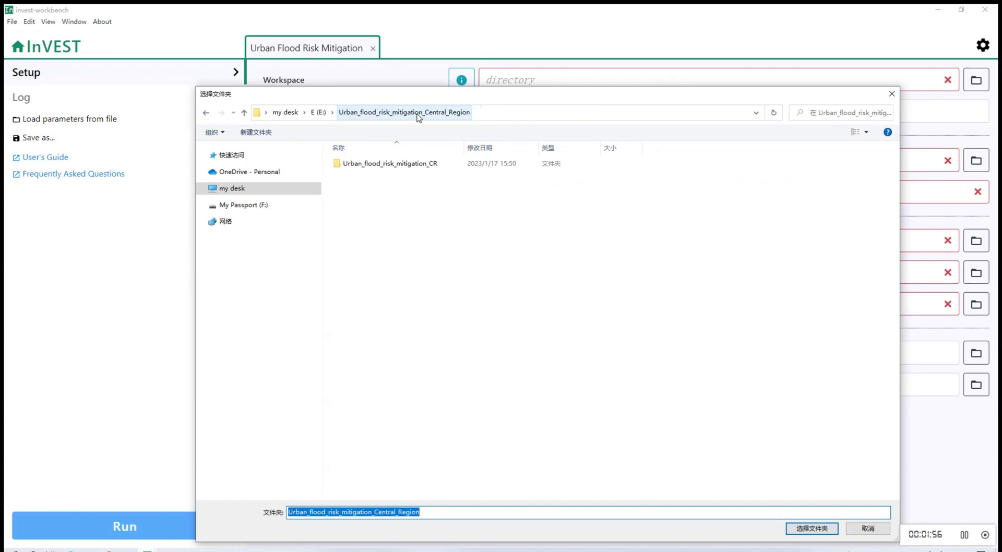
double_click(410, 164)
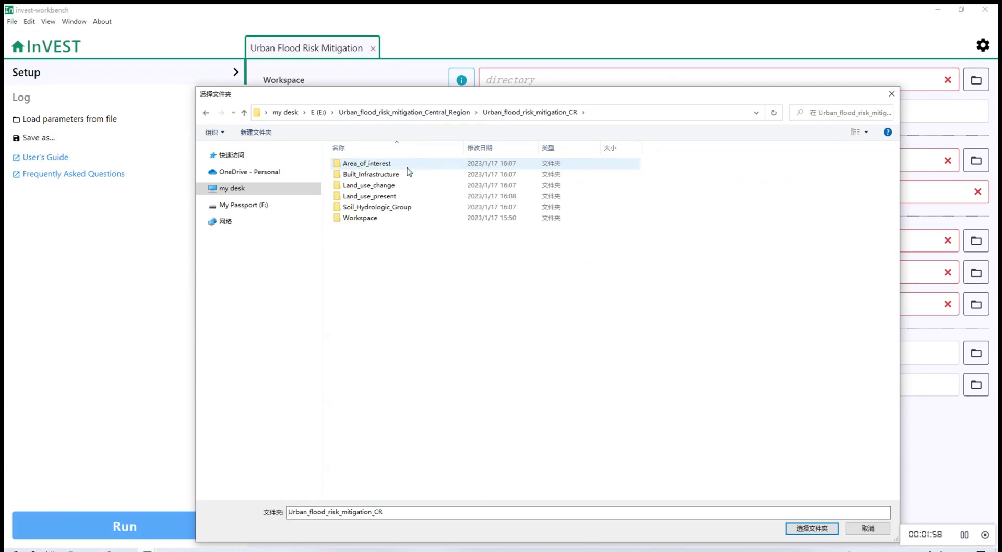
click(380, 218)
click(807, 530)
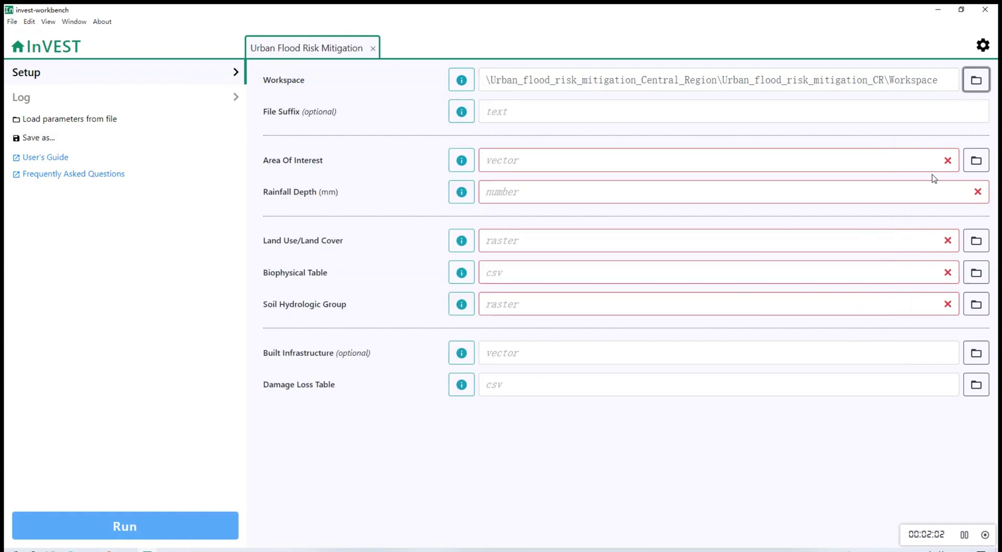
- Set the Area Of Interest to Area_of_interest.shp and Rainfall Depth to 100 mm
click(976, 162)
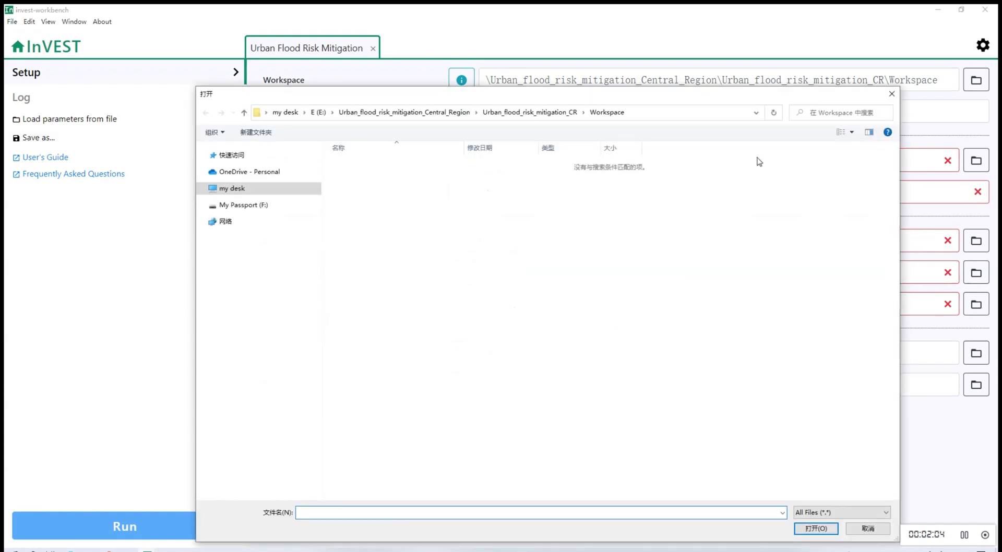
click(543, 112)
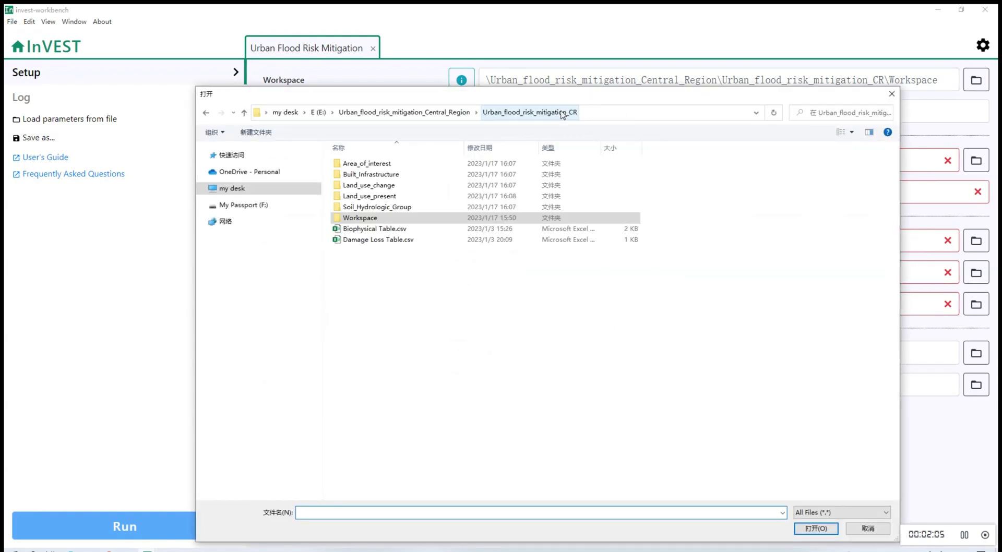
double_click(444, 164)
mouse_move(496, 100)
mouse_down()
mouse_move(533, 239)
mouse_move(546, 104)
mouse_up()
click(497, 296)
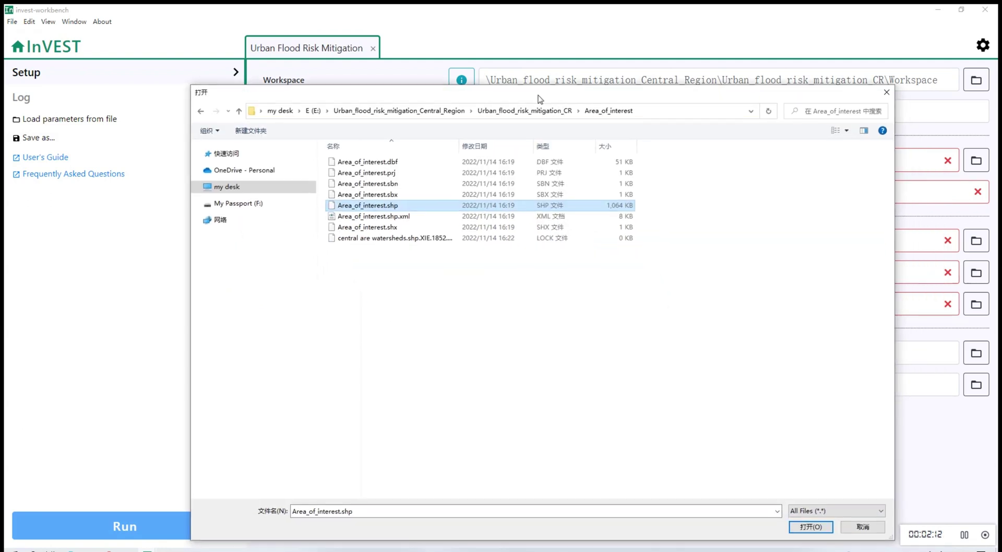
click(811, 528)
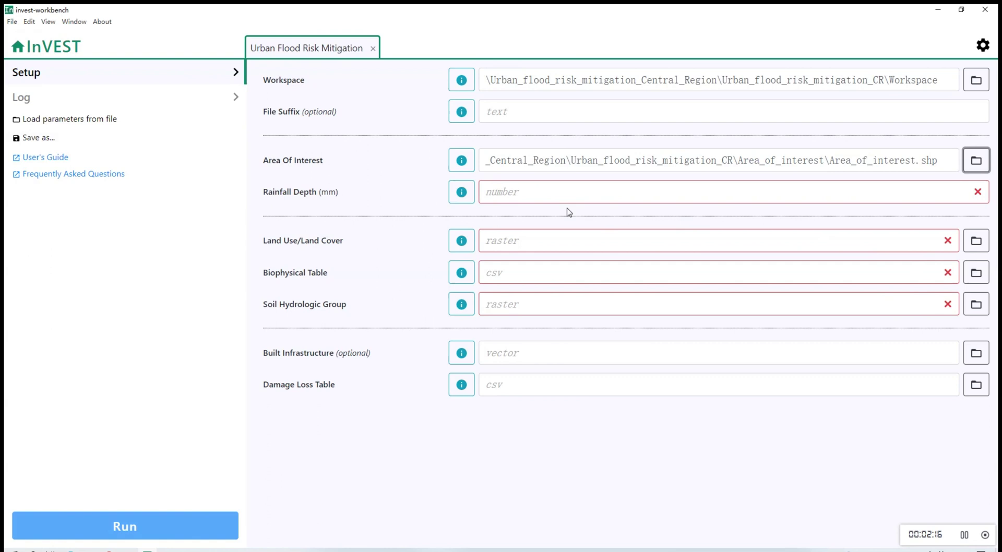
click(549, 195)
text(100)
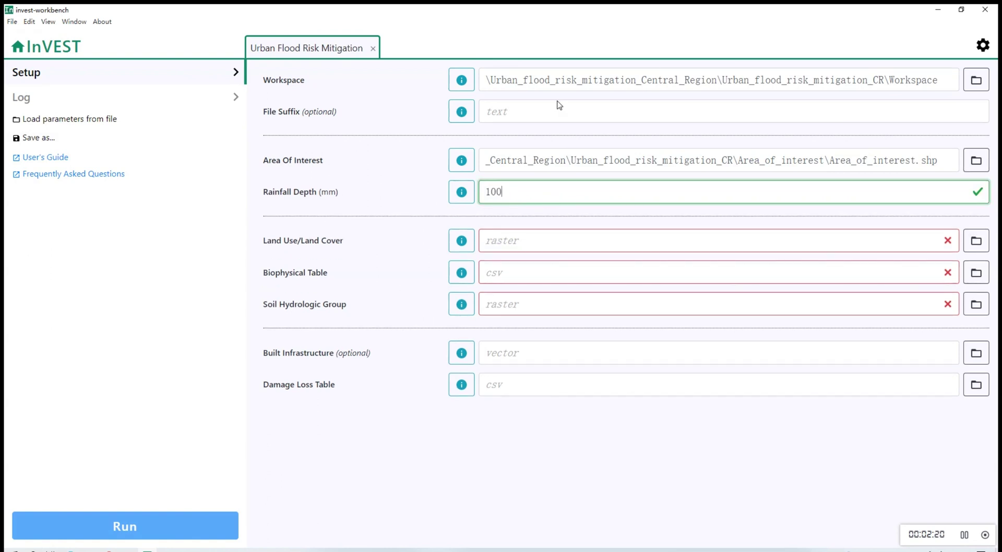
- Choose Land_use_present.tif from the Land_use_present folder as the land use/land cover raster
click(976, 240)
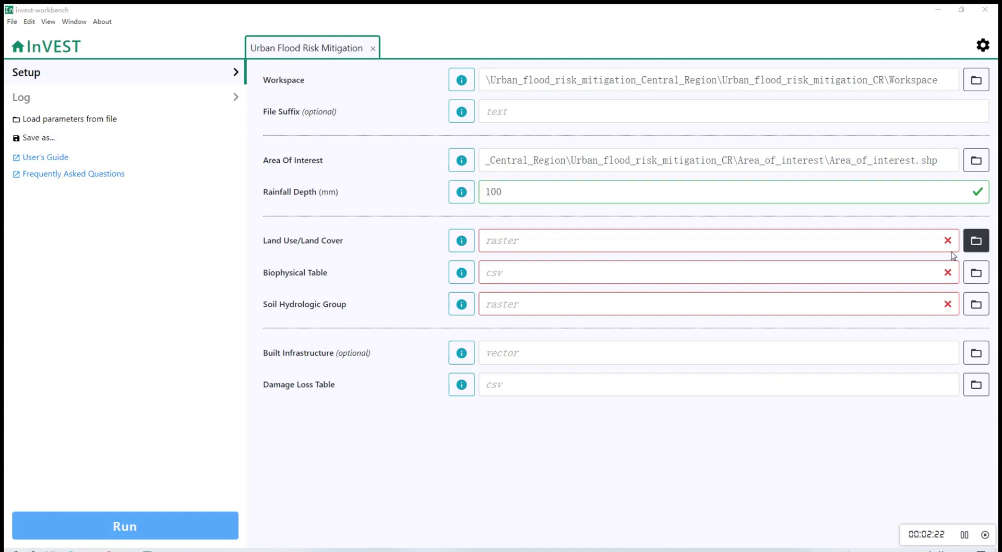
click(510, 110)
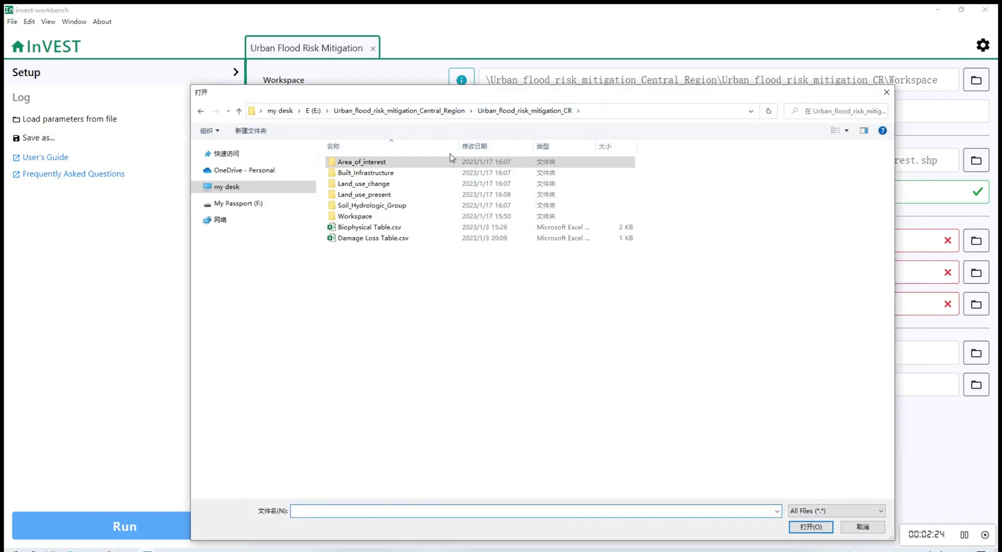
mouse_move(438, 97)
mouse_down()
mouse_move(476, 314)
mouse_move(473, 278)
mouse_up()
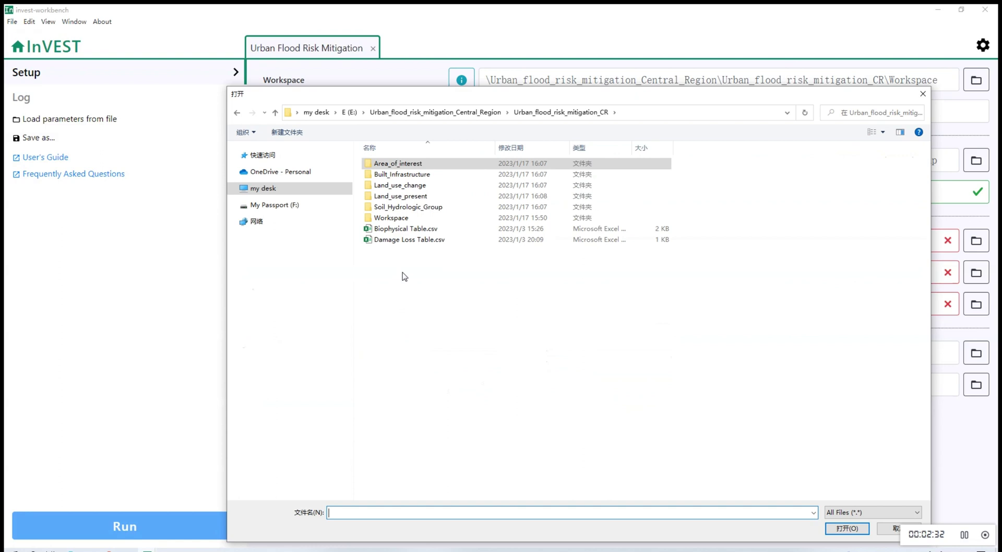
drag(399, 94, 565, 81)
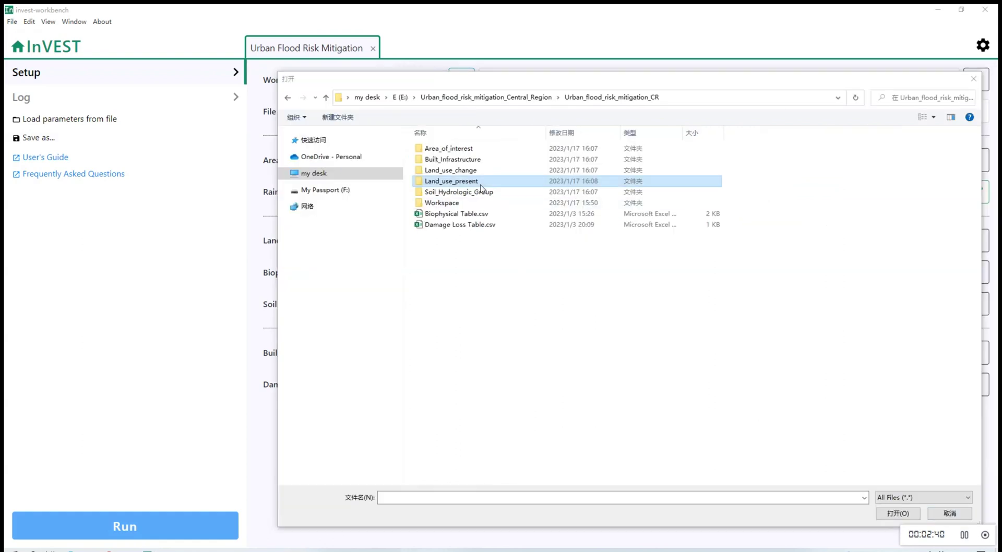
click(457, 183)
double_click(456, 183)
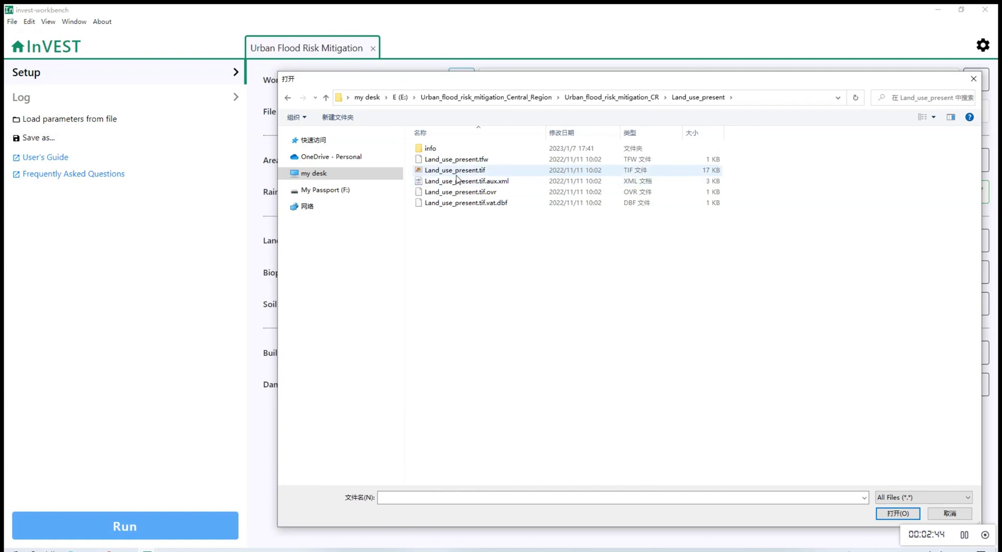
click(457, 171)
click(898, 513)
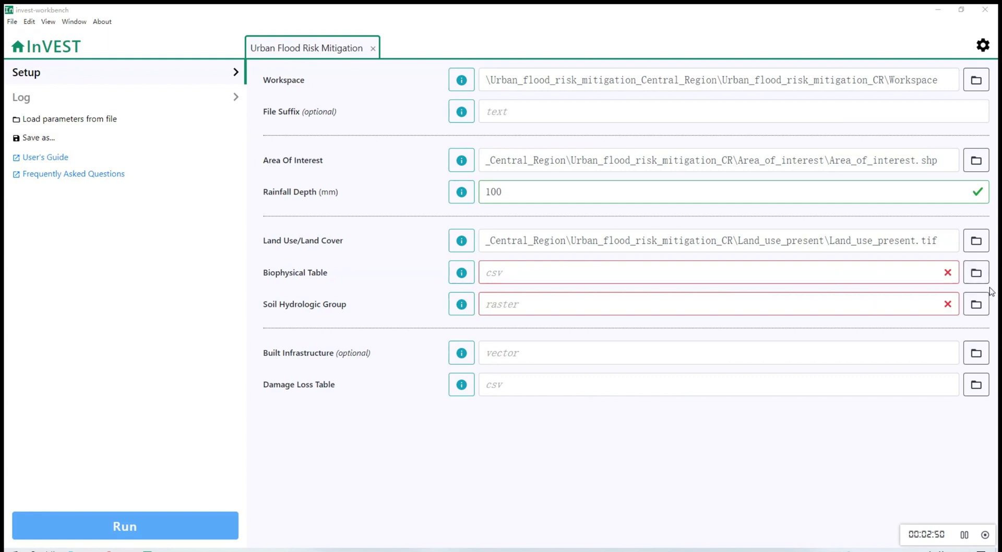
- Set the Biophysical Table to Biophysical Table.csv
click(977, 272)
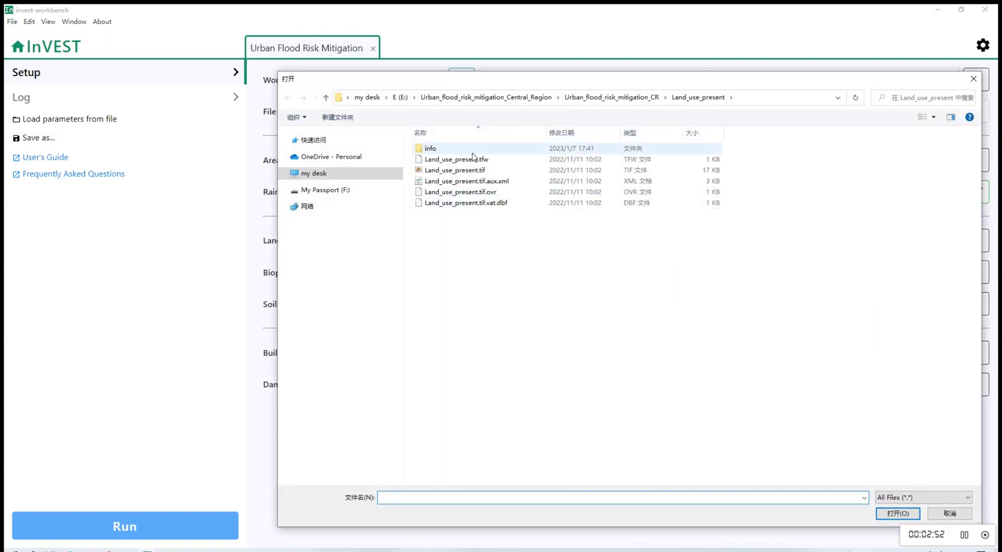
click(614, 97)
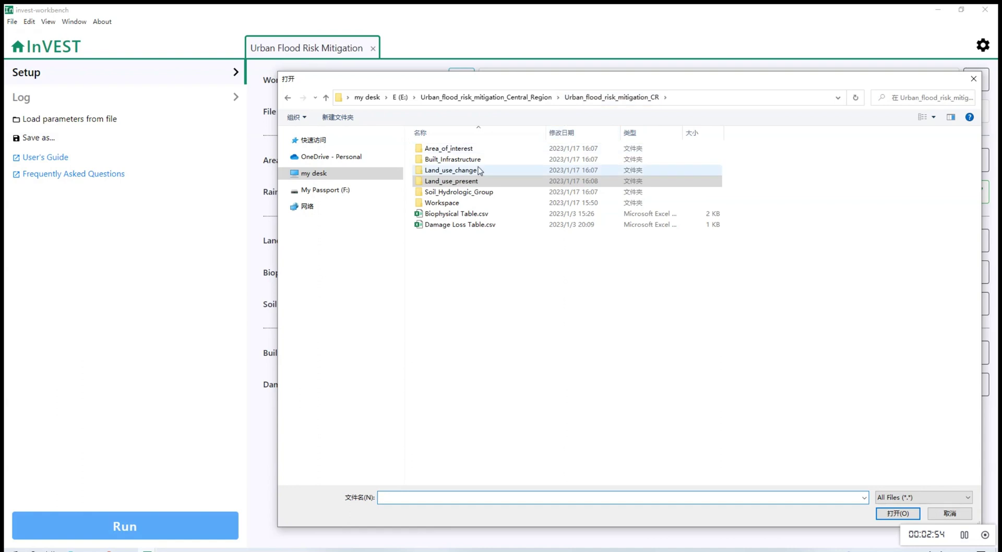
click(459, 215)
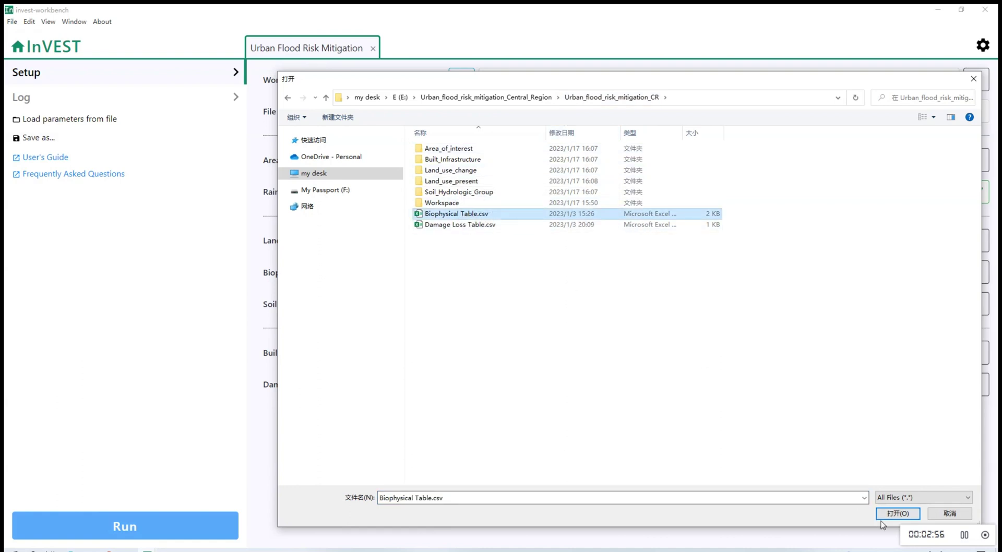
click(895, 514)
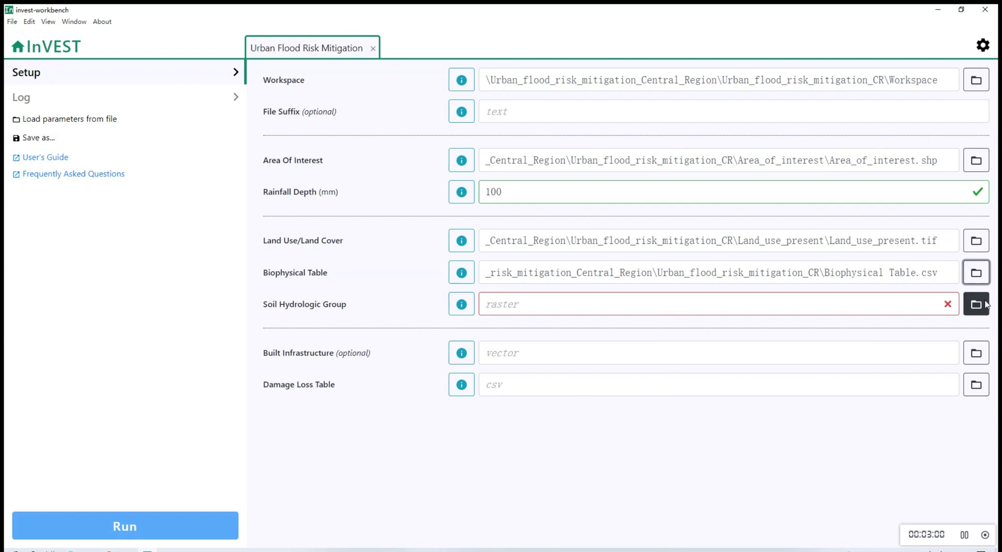
- Select Soil_Hydrologic_Group.tif from the Soil_Hydrologic_Group folder for the soil hydrologic group input
click(986, 305)
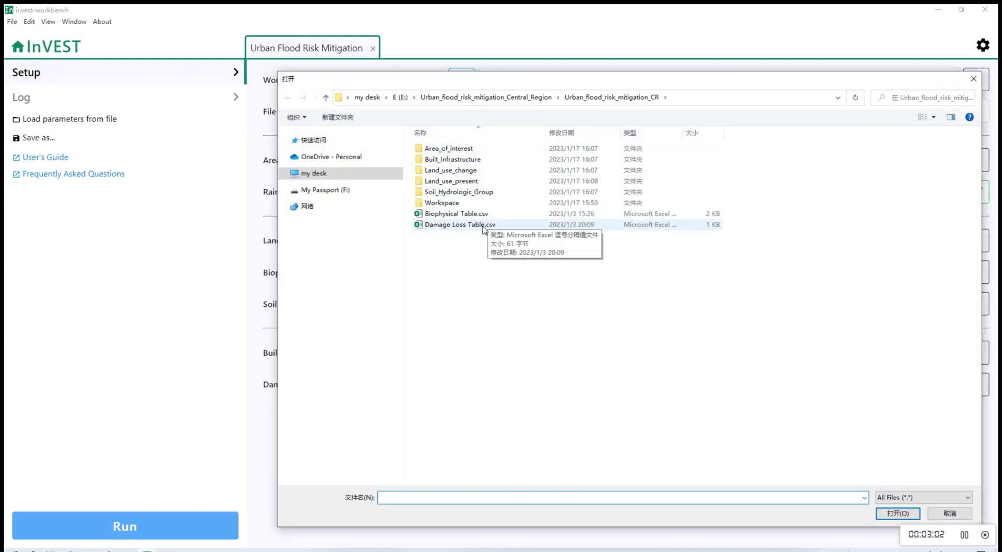
double_click(459, 192)
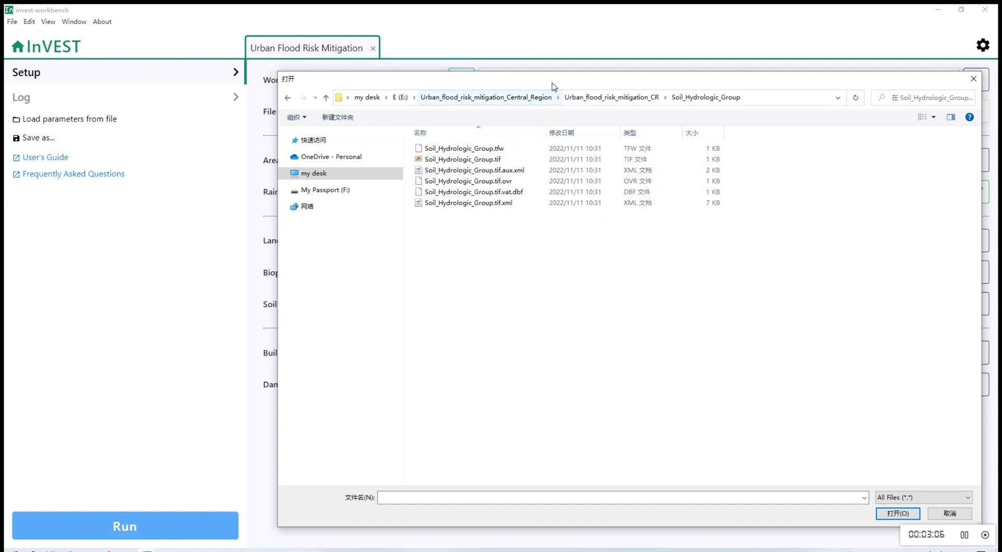
drag(554, 87, 570, 200)
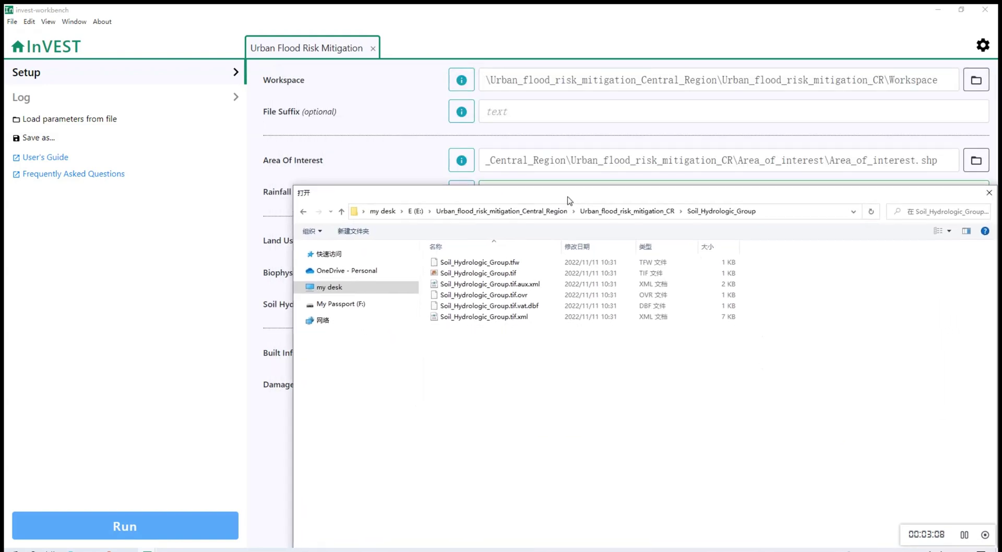
drag(572, 203, 567, 104)
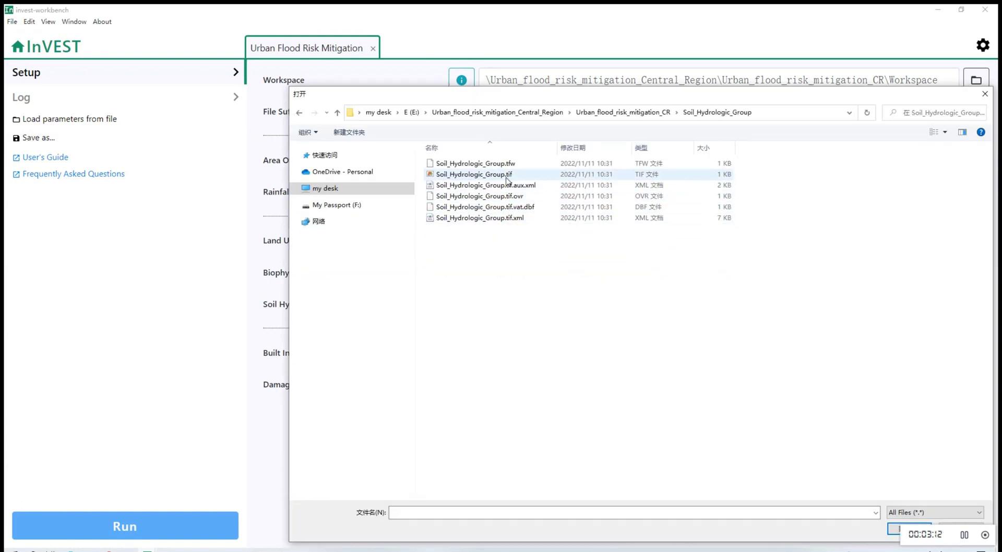
click(506, 175)
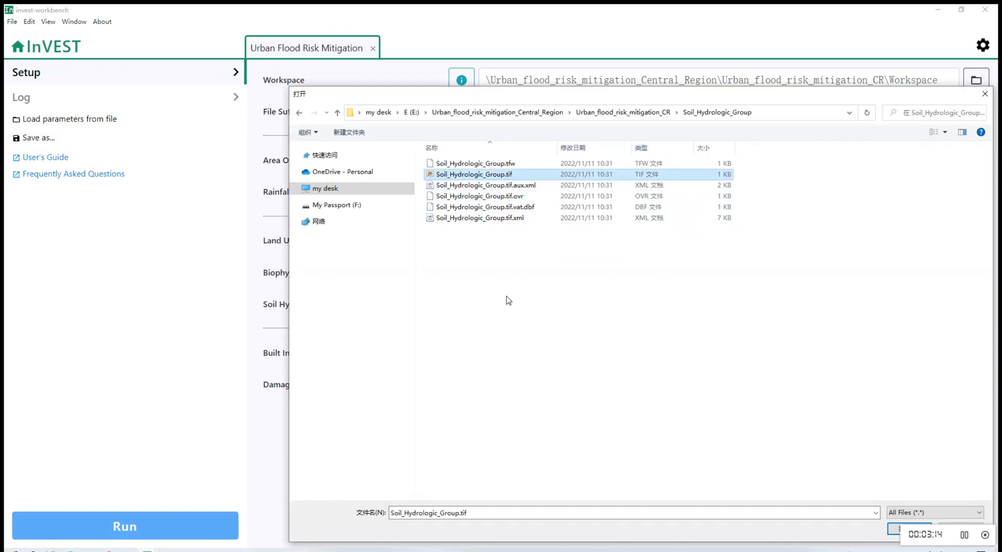
- Confirm the soil raster and set Built Infrastructure to Built_infrastructure.shp
click(908, 529)
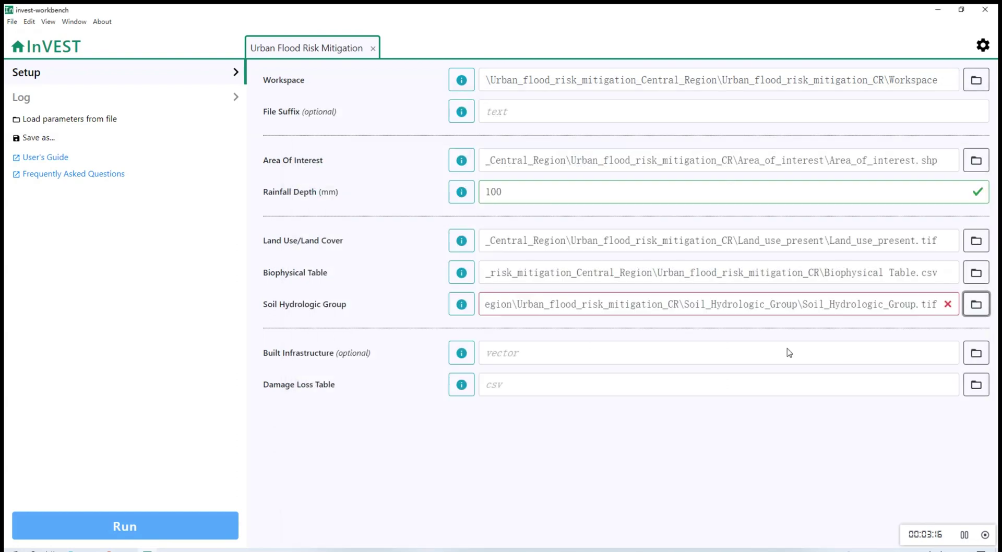
click(784, 356)
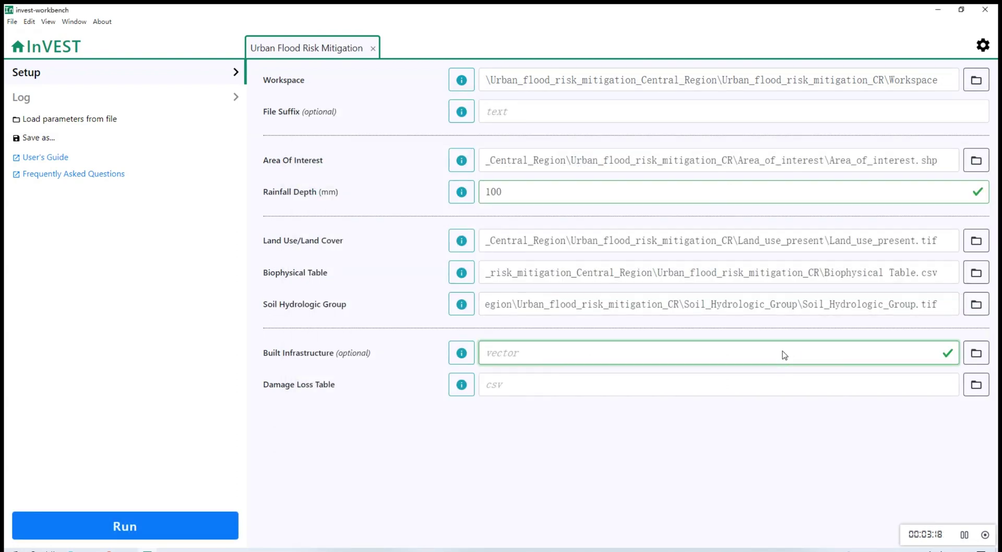
click(976, 354)
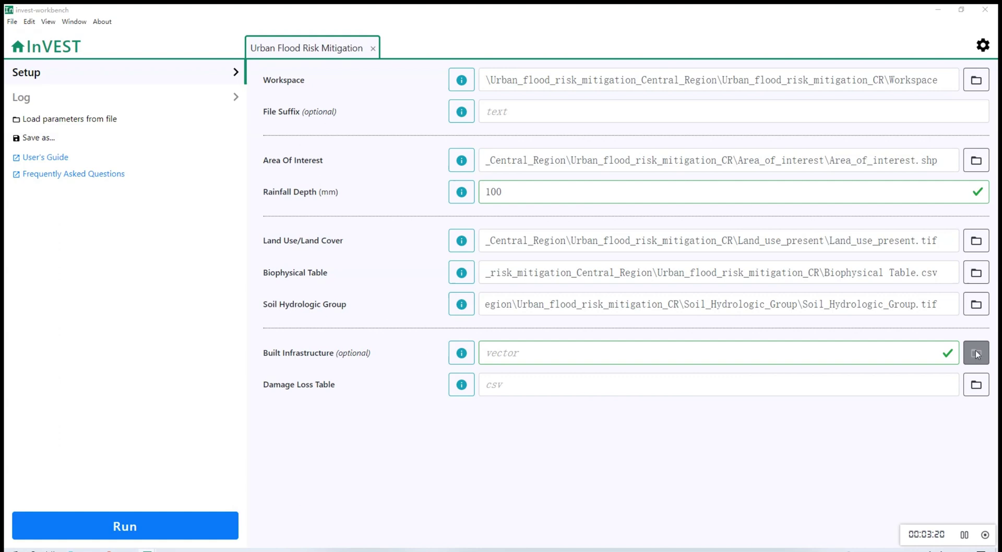
click(652, 112)
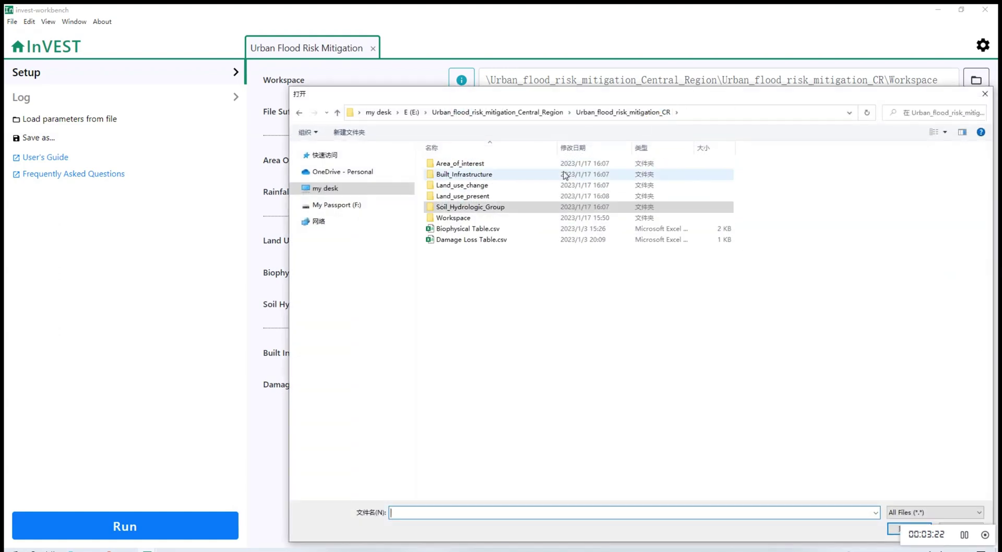
click(493, 177)
double_click(493, 177)
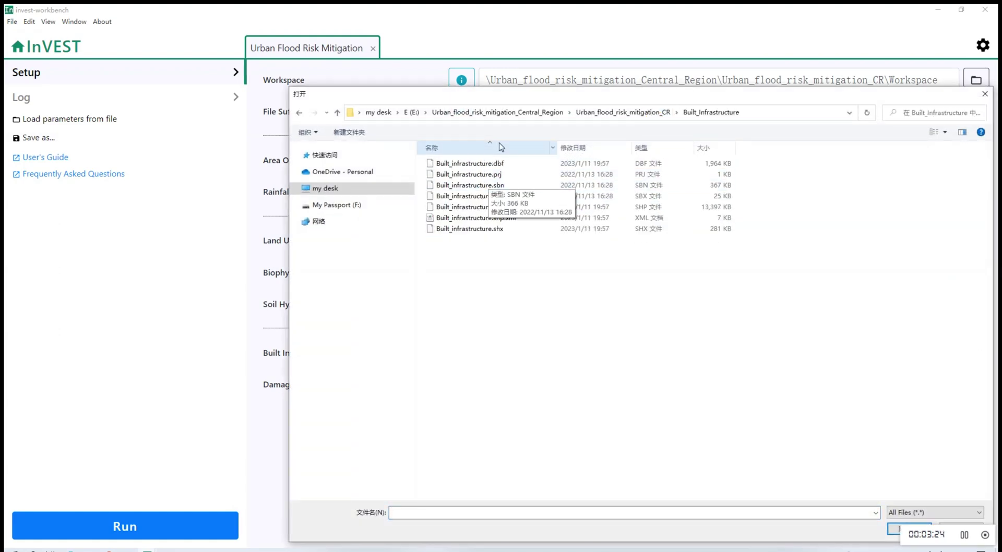
mouse_move(531, 99)
mouse_down()
mouse_move(549, 216)
mouse_move(535, 142)
mouse_up()
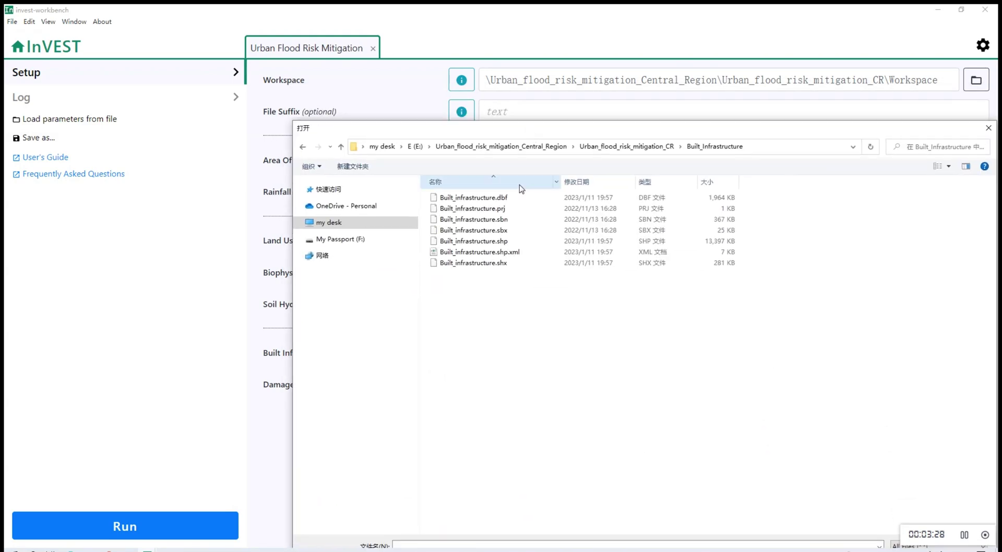
click(506, 241)
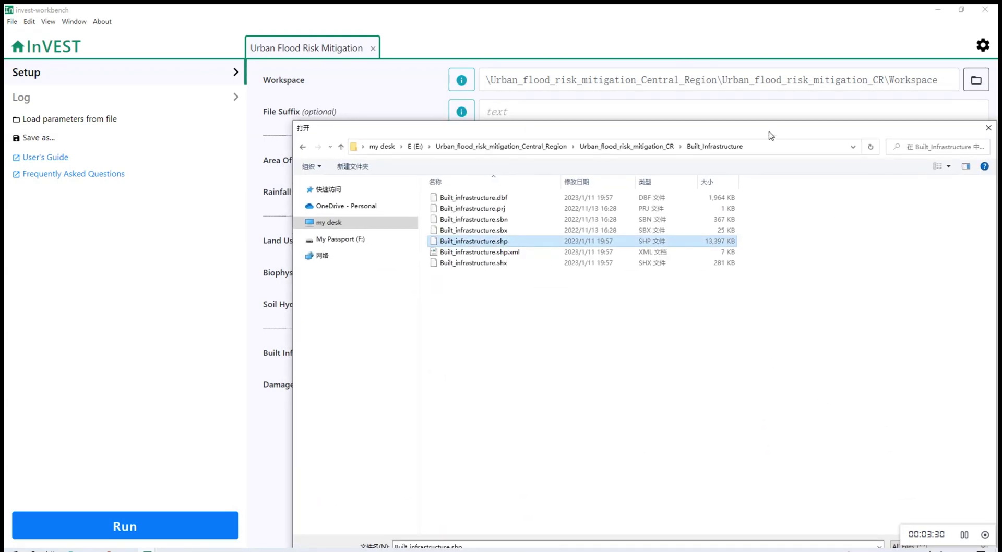
drag(771, 136, 696, 100)
click(836, 531)
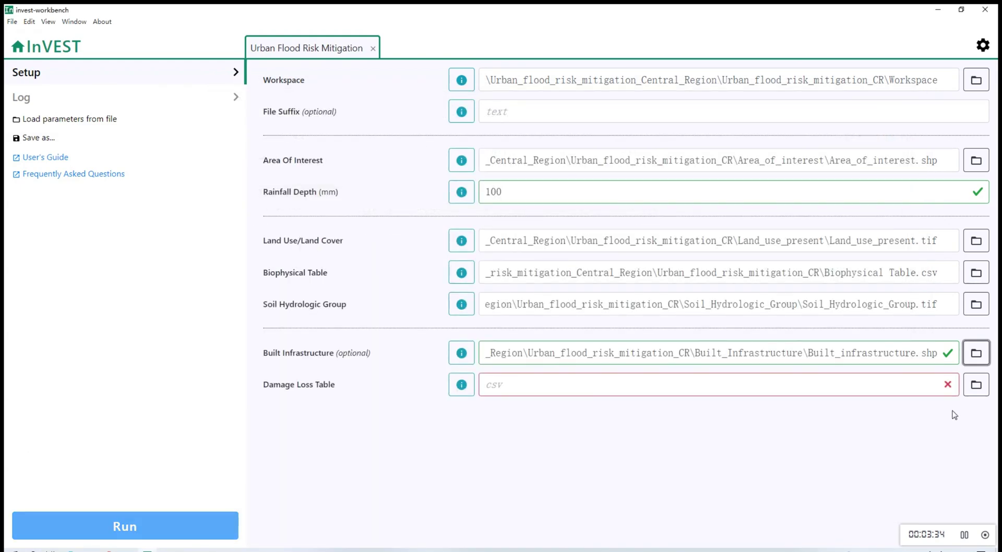
- Set the Damage Loss Table to Damage Loss Table.csv
click(976, 387)
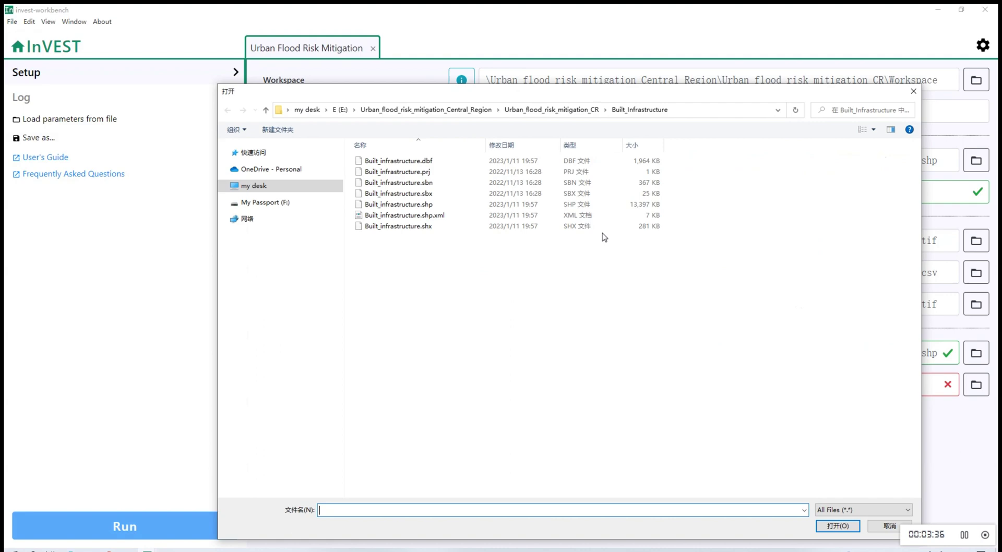
click(570, 112)
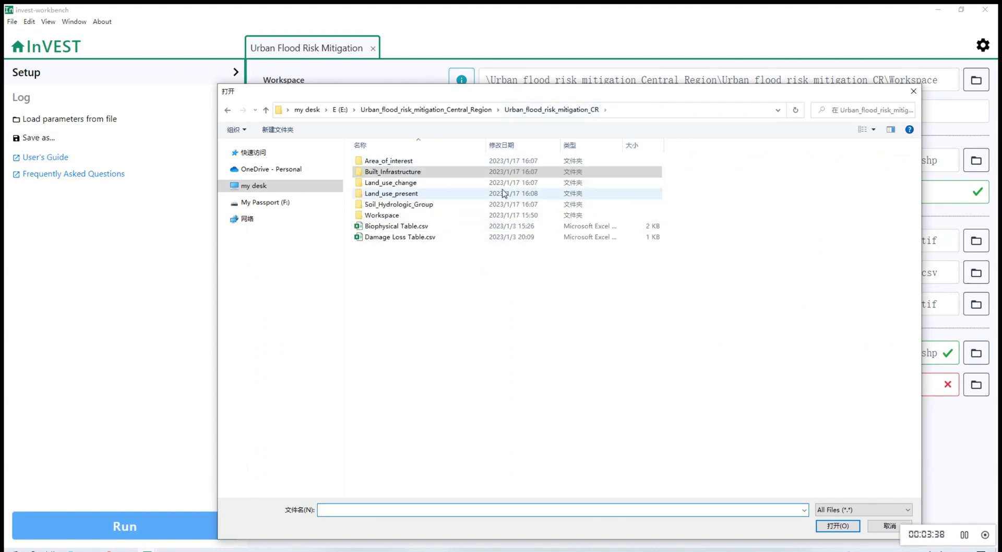
click(400, 237)
click(841, 526)
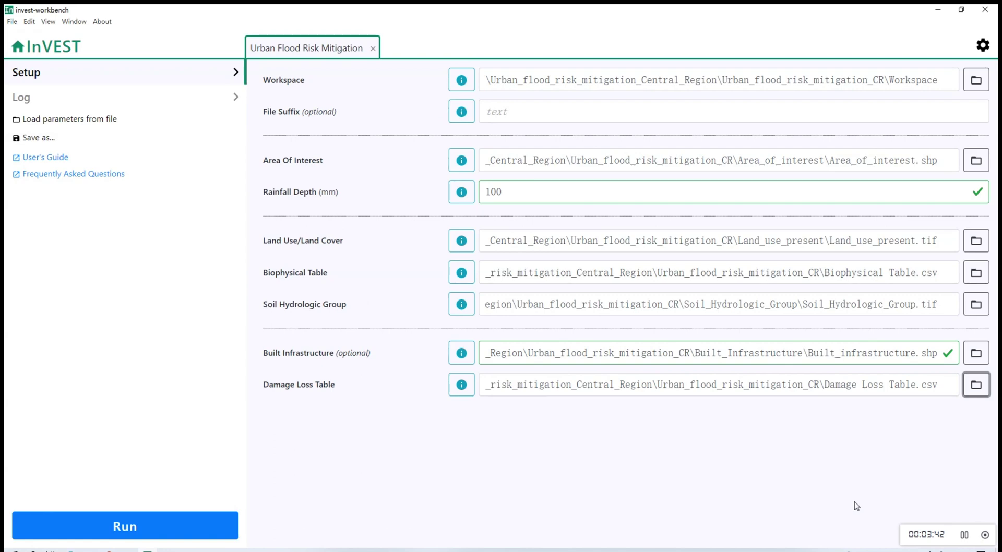
- Run the Urban Flood Risk Mitigation model and, once complete, open its Workspace folder
click(181, 530)
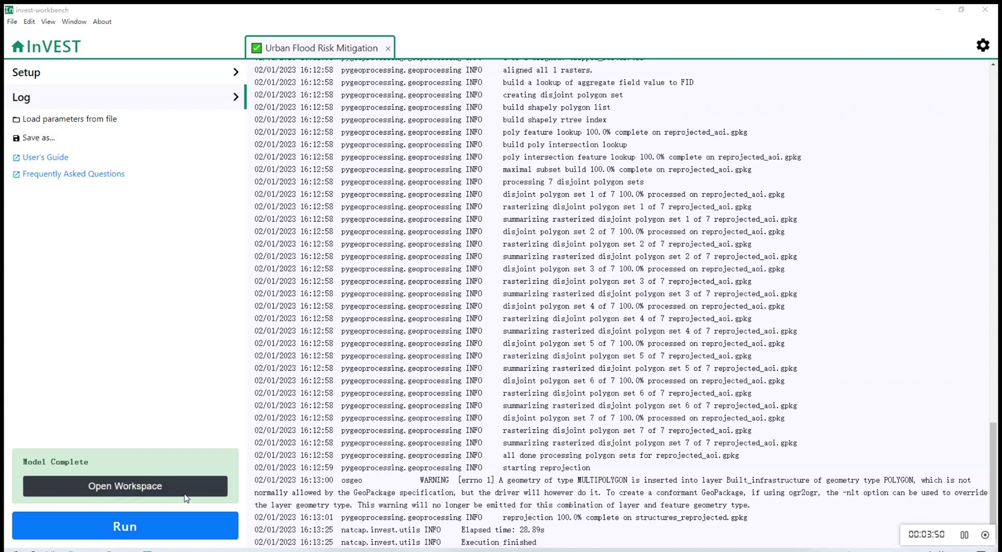
click(187, 497)
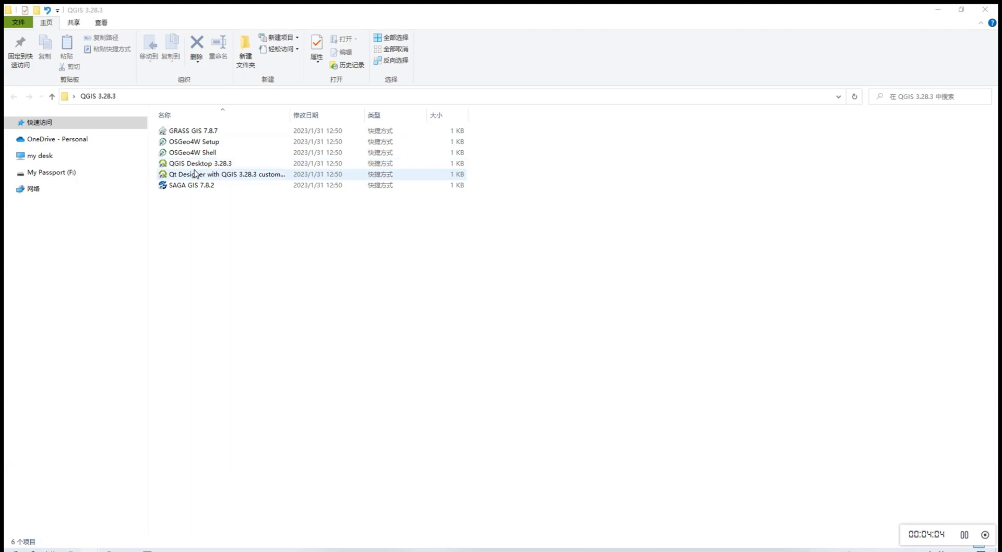
mouse_move(127, 548)
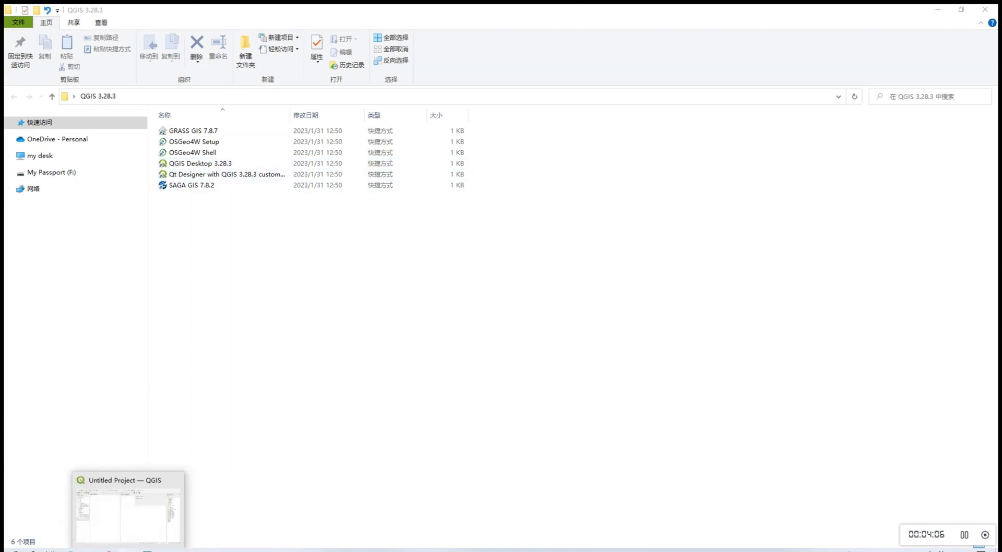
- In the QGIS Browser, expand the project's Workspace folder and add Runoff_retention.tif to the map
click(128, 514)
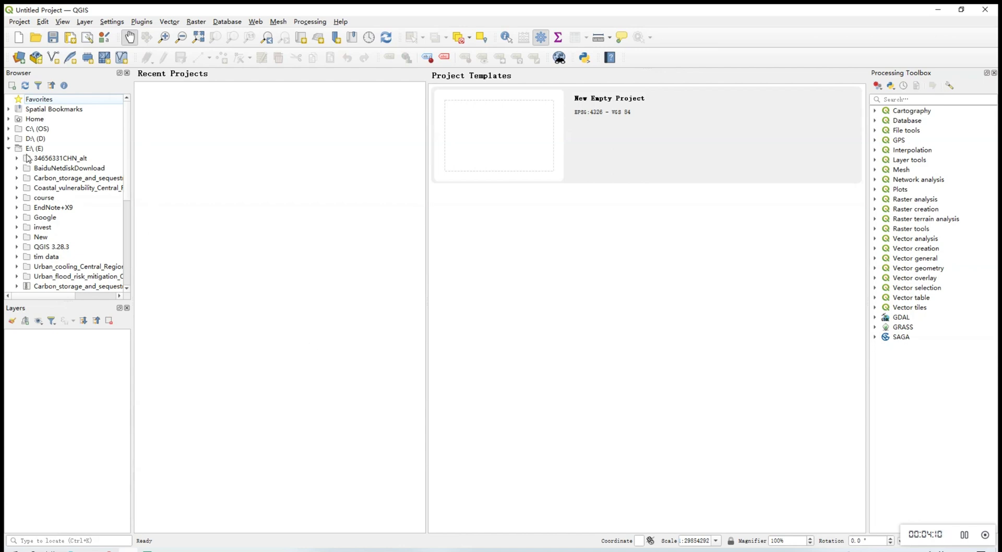
scroll(29, 158, down, 3)
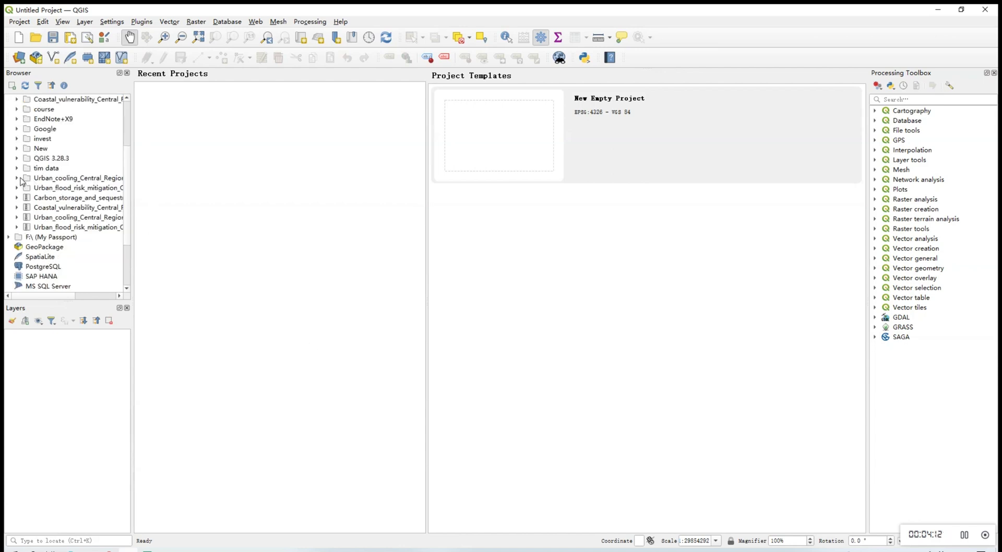
click(16, 188)
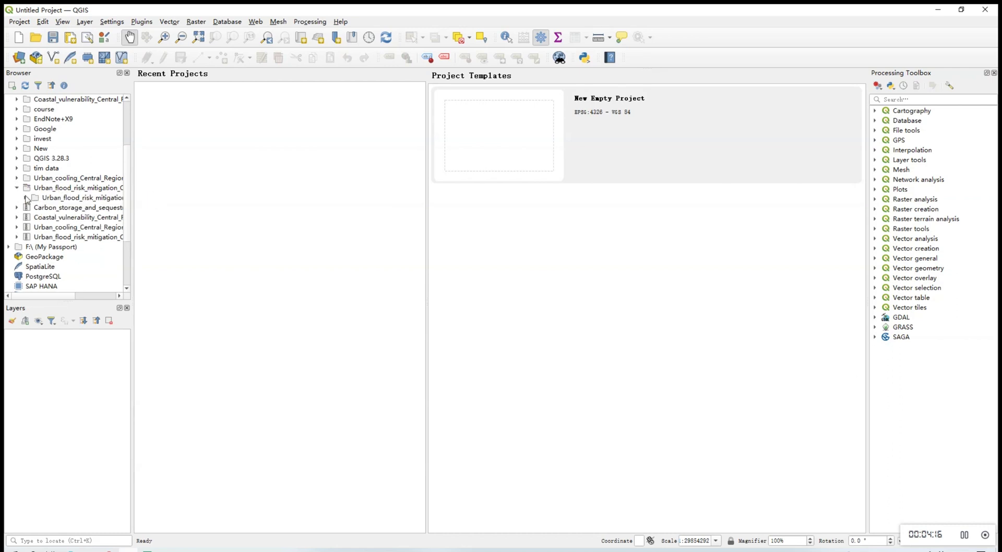
click(27, 197)
scroll(74, 227, down, 1)
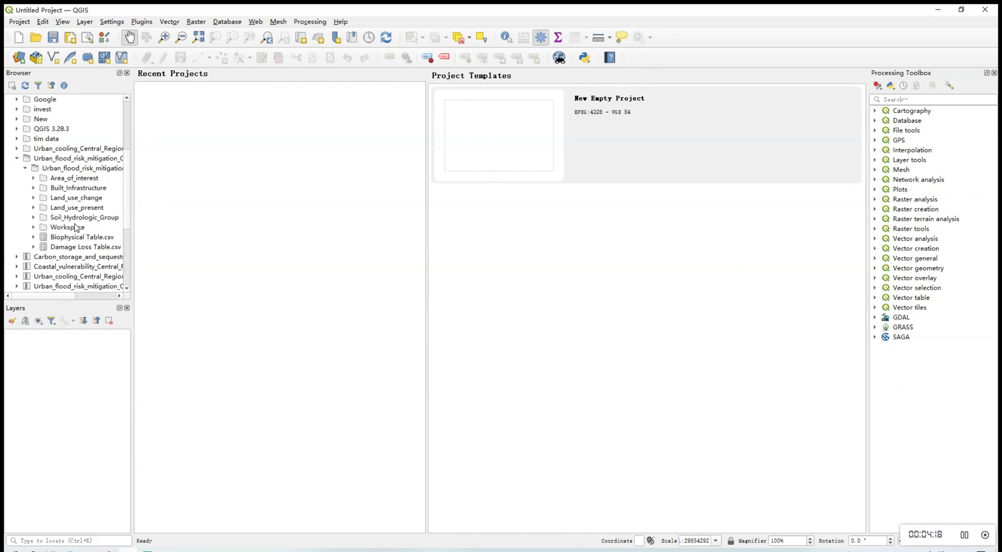
double_click(76, 227)
scroll(77, 228, down, 2)
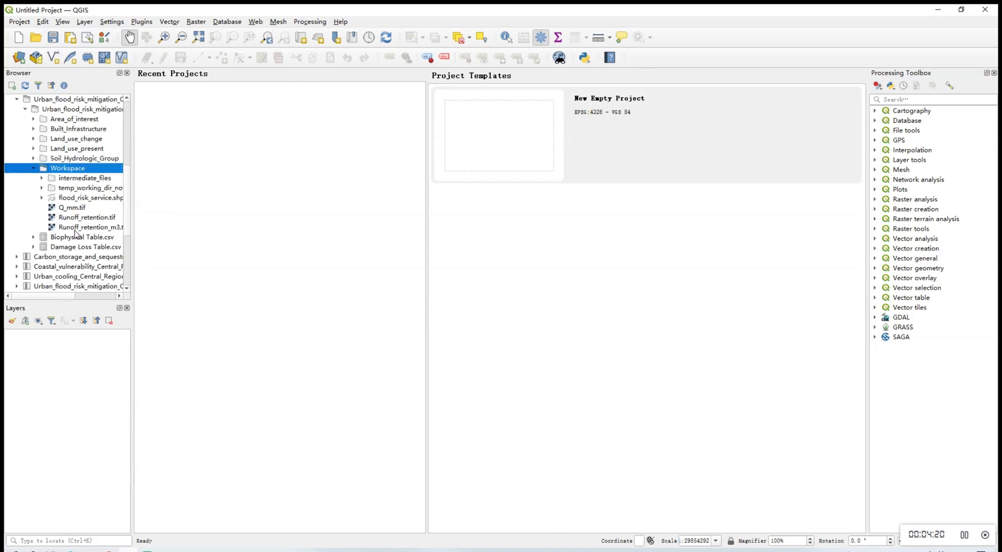
scroll(76, 228, down, 1)
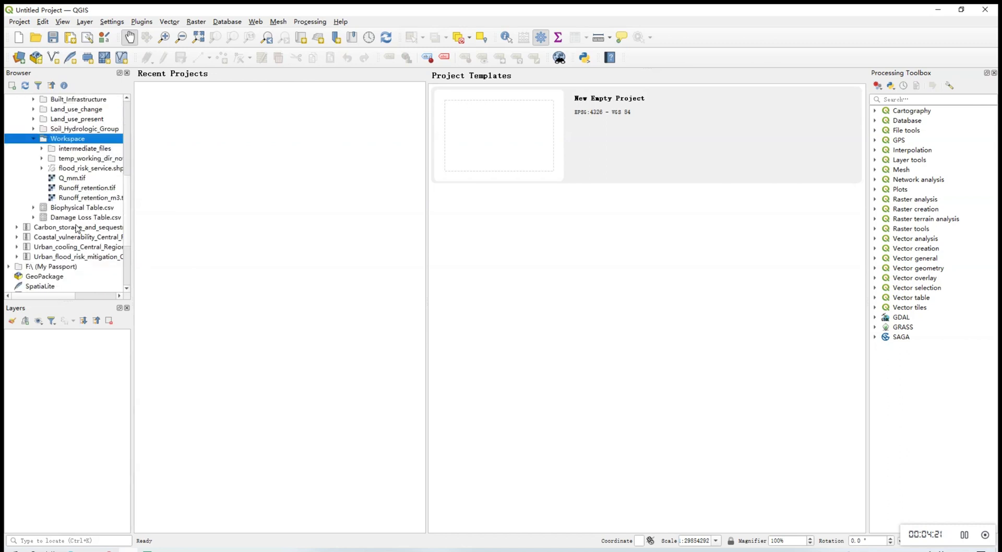
double_click(83, 189)
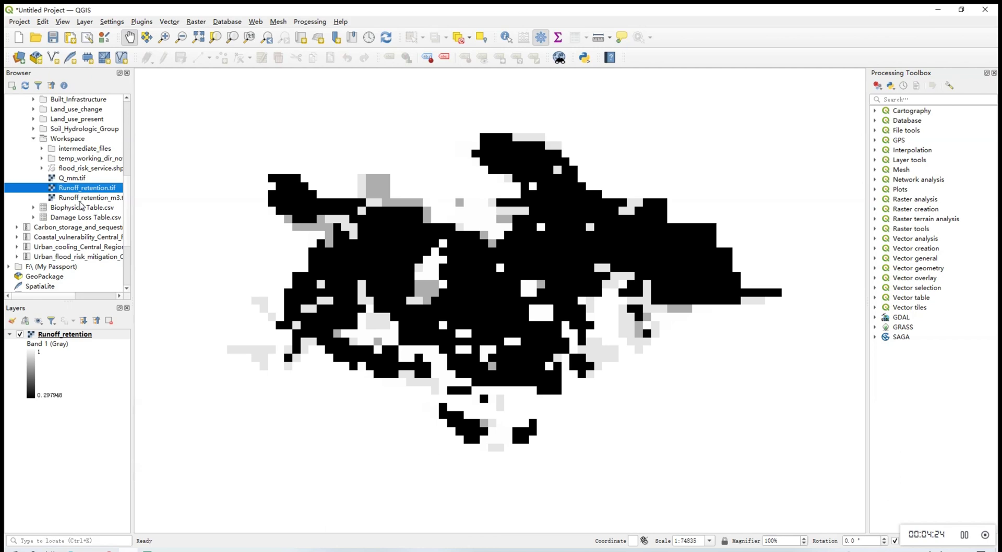
- Switch the Runoff_retention layer's symbology to Singleband pseudocolor rendering
double_click(33, 375)
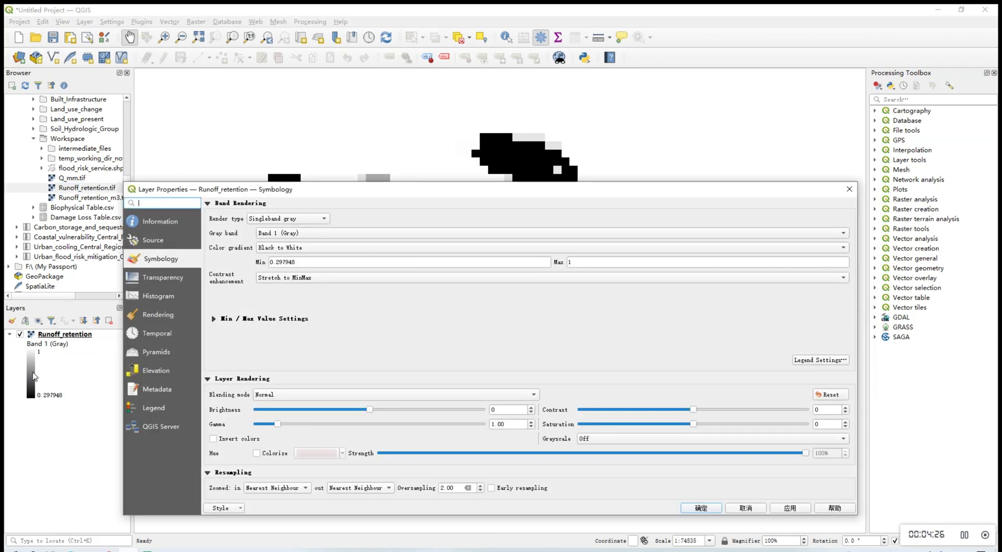
click(282, 218)
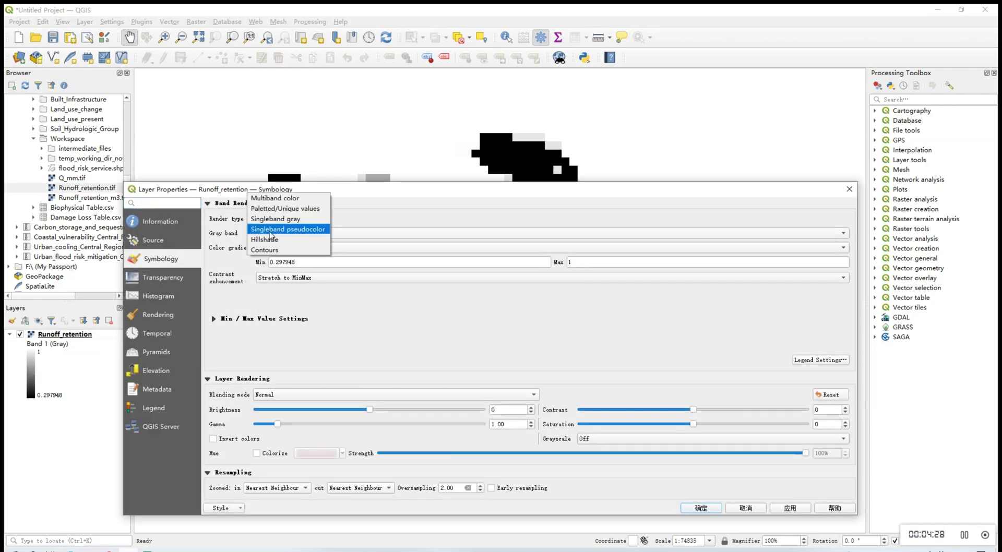
click(275, 232)
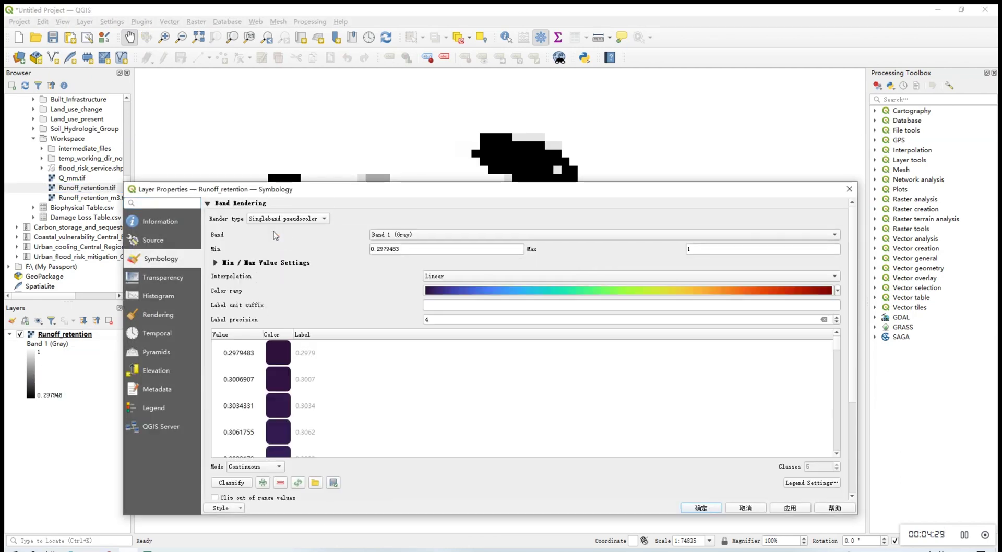
click(490, 290)
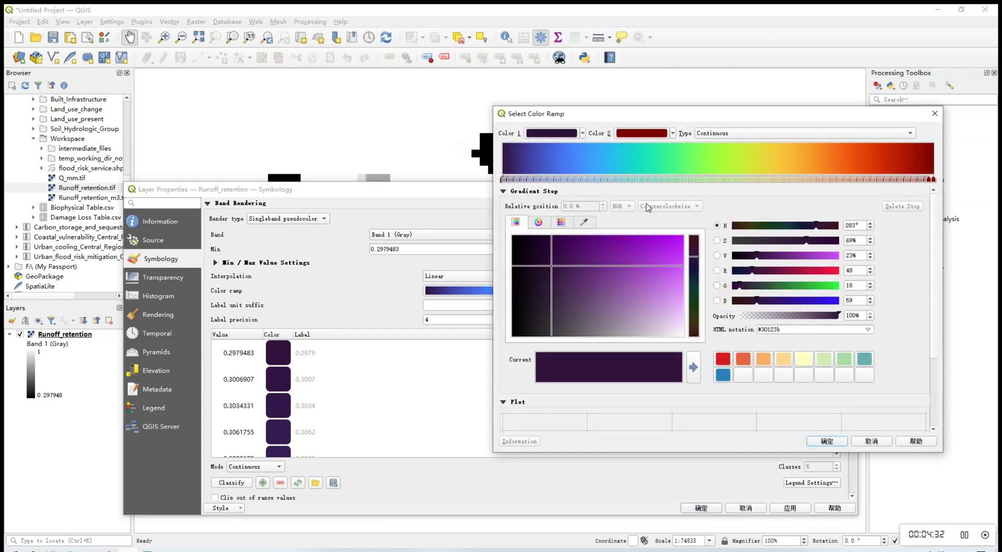
click(872, 442)
- Apply the RdGy colour ramp with label precision 2 to the map
click(837, 291)
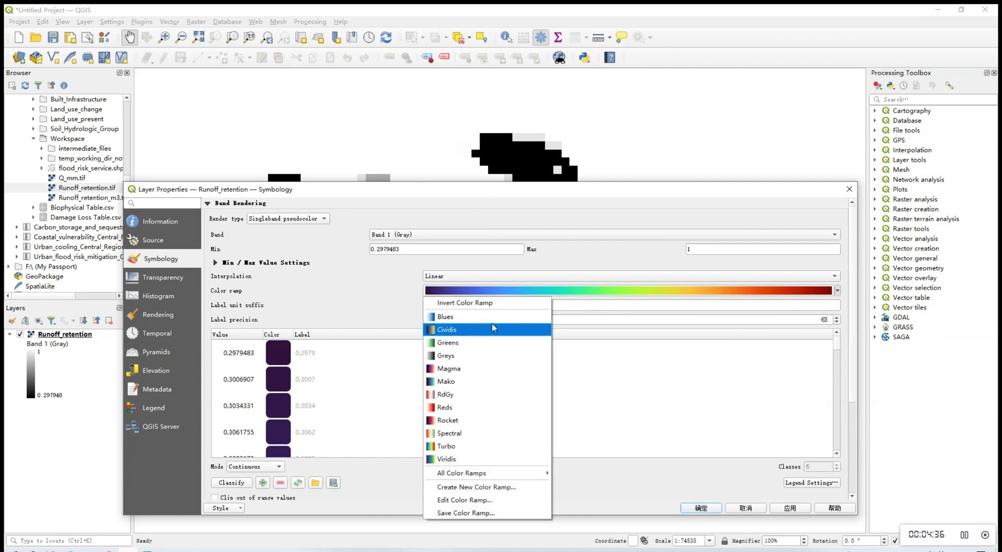
click(487, 317)
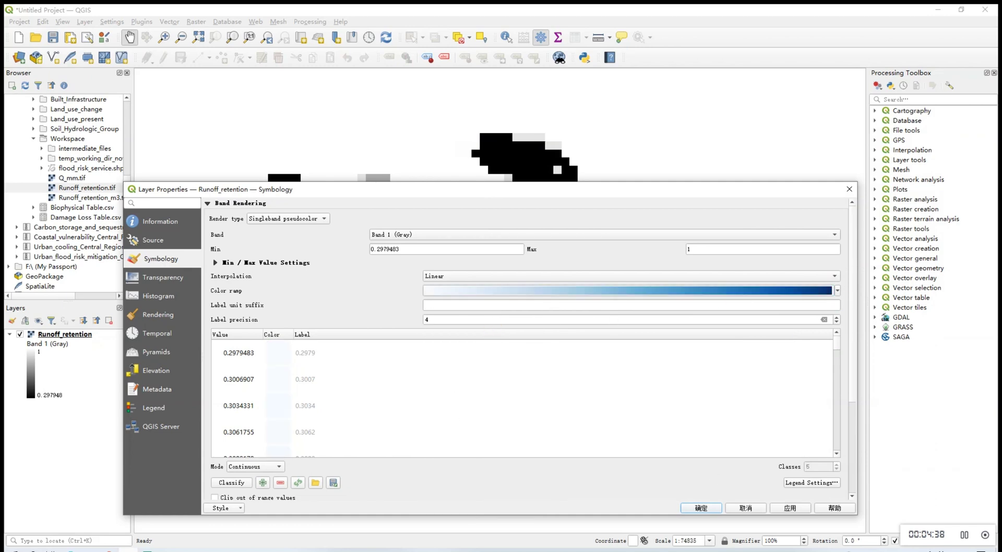
click(837, 291)
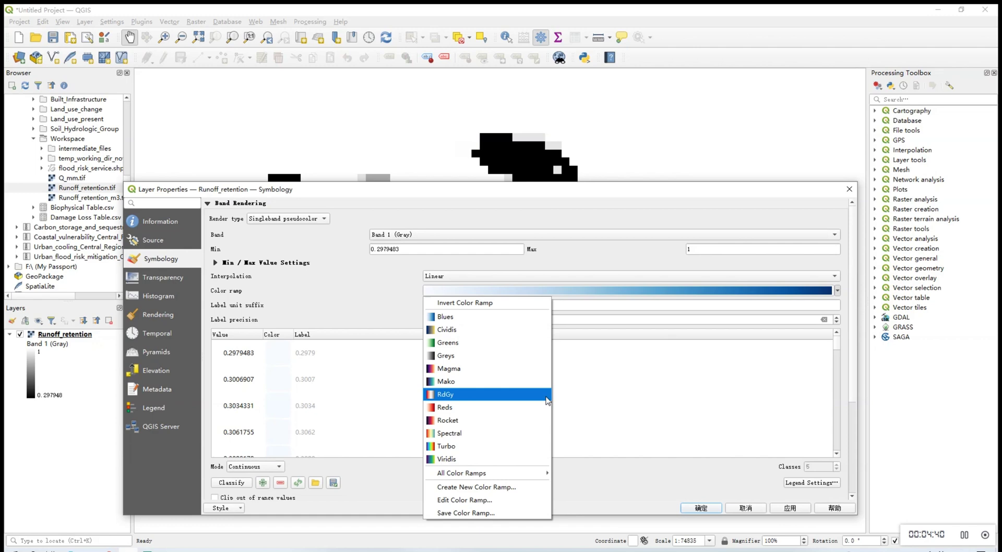
click(512, 399)
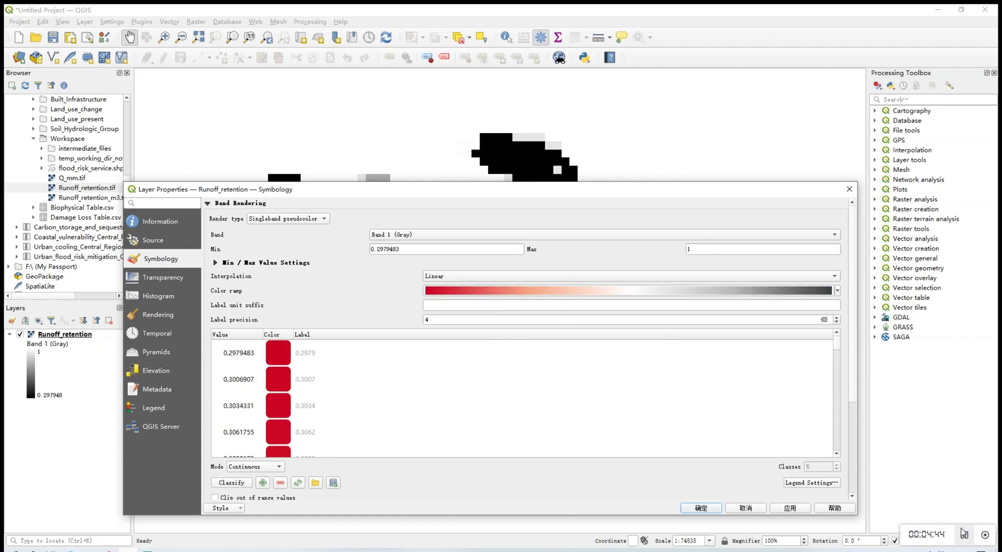
click(837, 323)
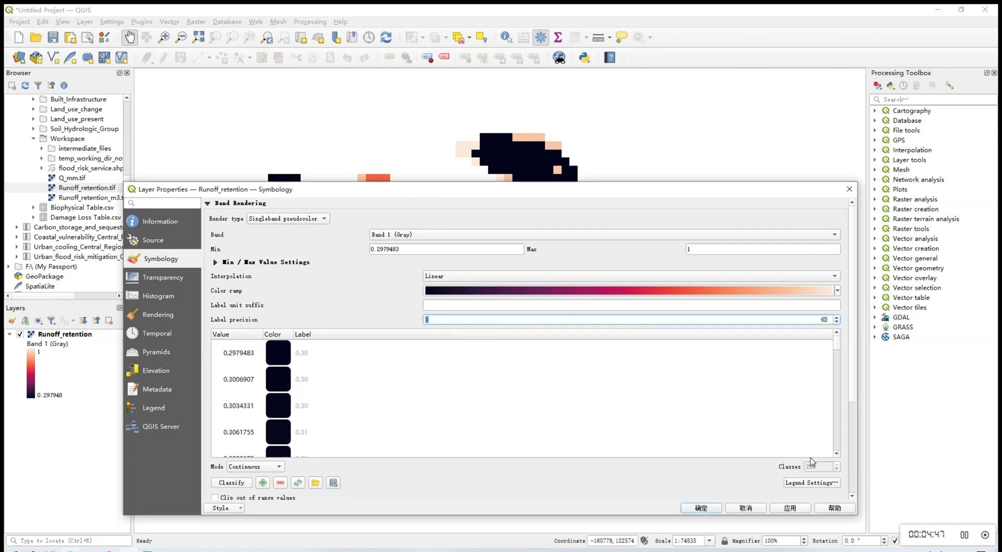
click(783, 509)
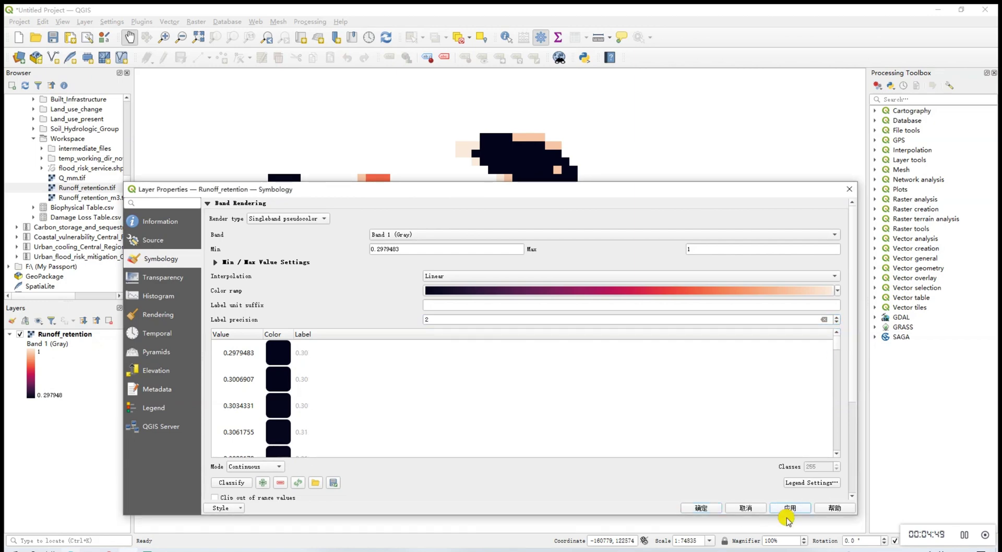
- Confirm the pseudocolor styling and close Runoff_retention's Layer Properties with OK
click(703, 509)
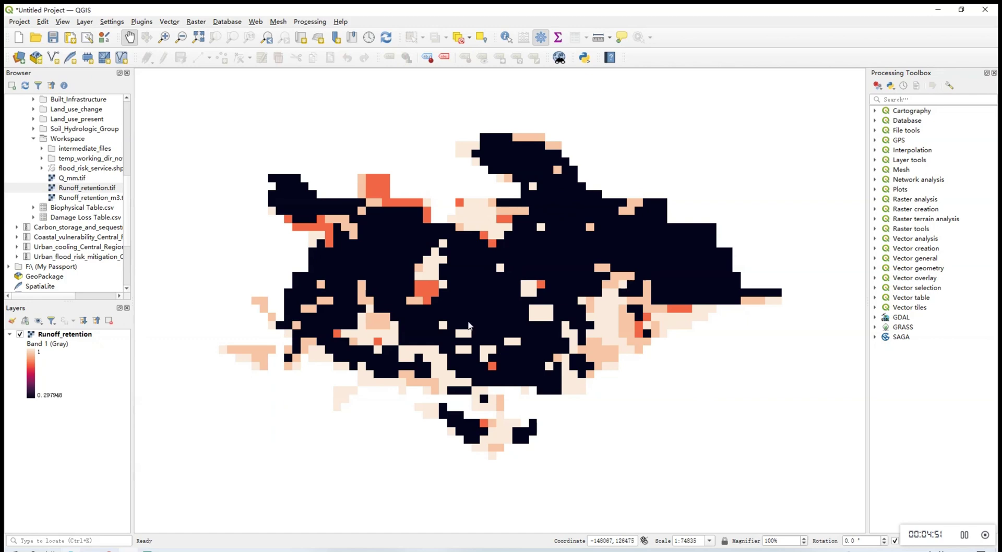